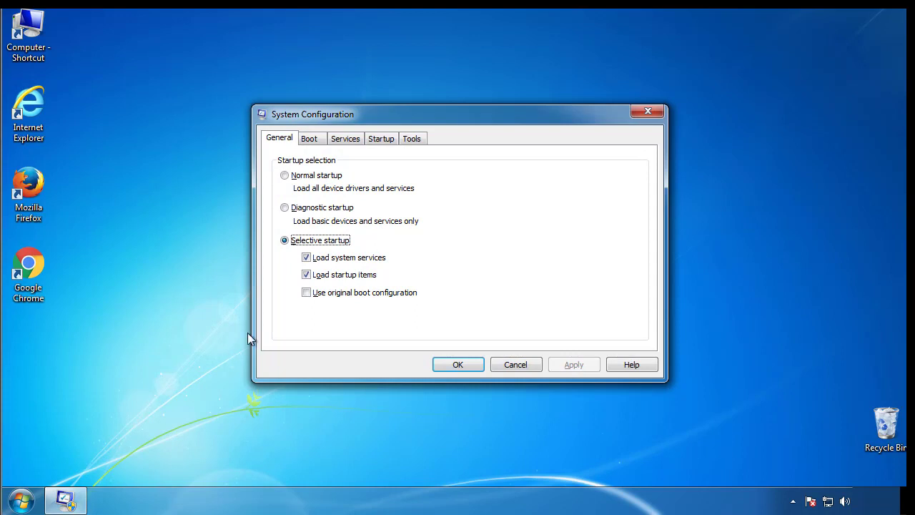
# Configure Windows to start in minimal safe boot, restart the computer, and dismiss the safe mode help window
pyautogui.click(305, 140)
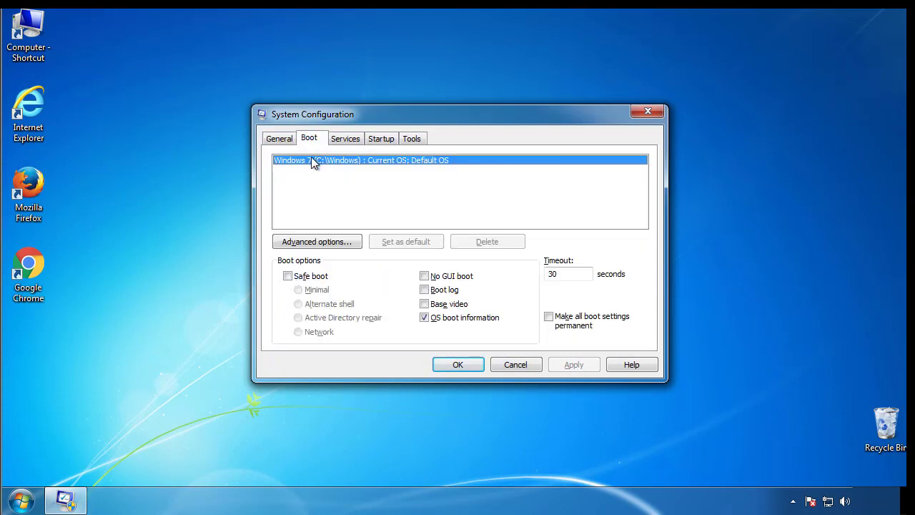
pyautogui.click(288, 276)
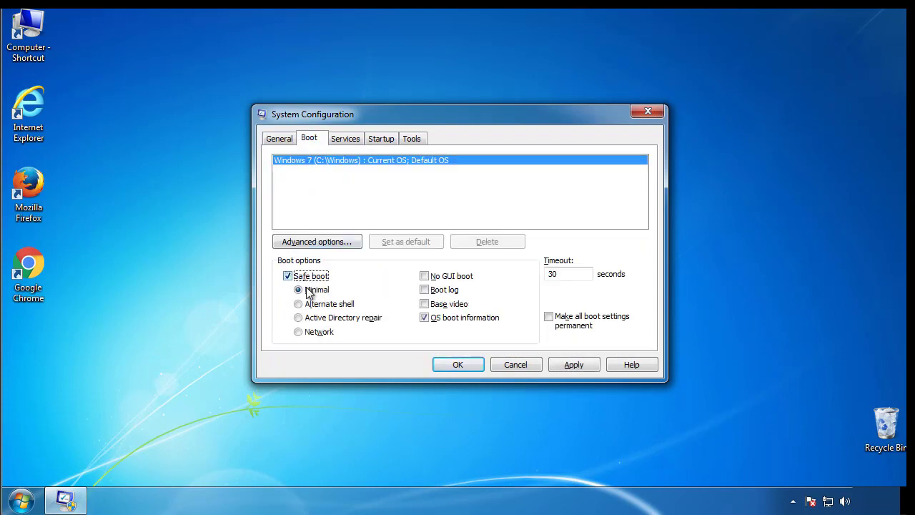
pyautogui.click(464, 365)
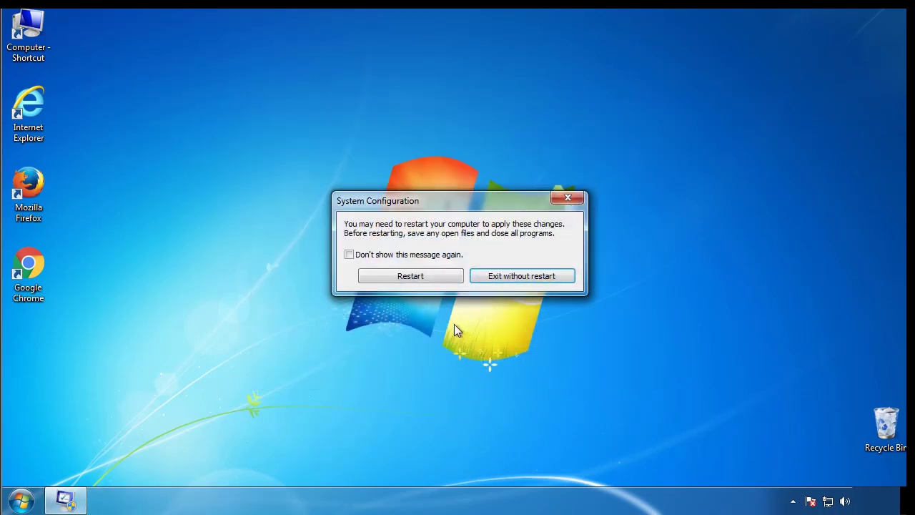
pyautogui.click(414, 277)
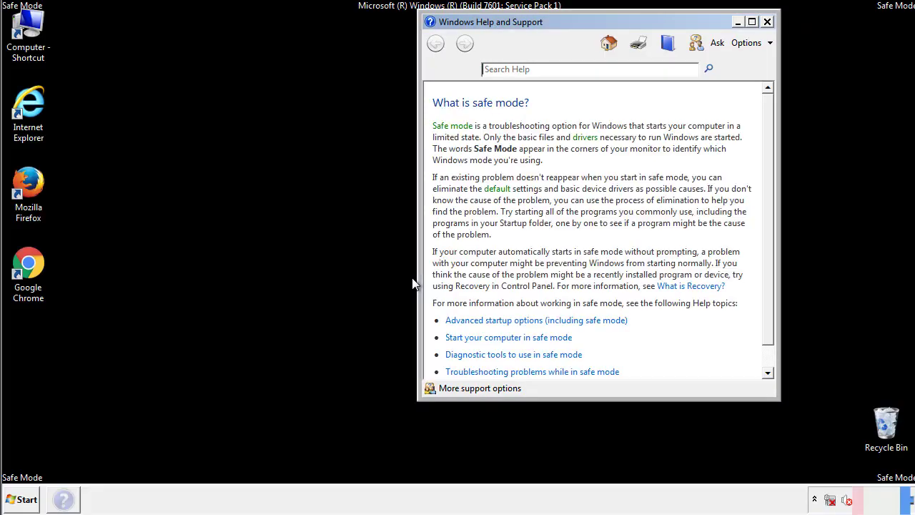
pyautogui.click(767, 22)
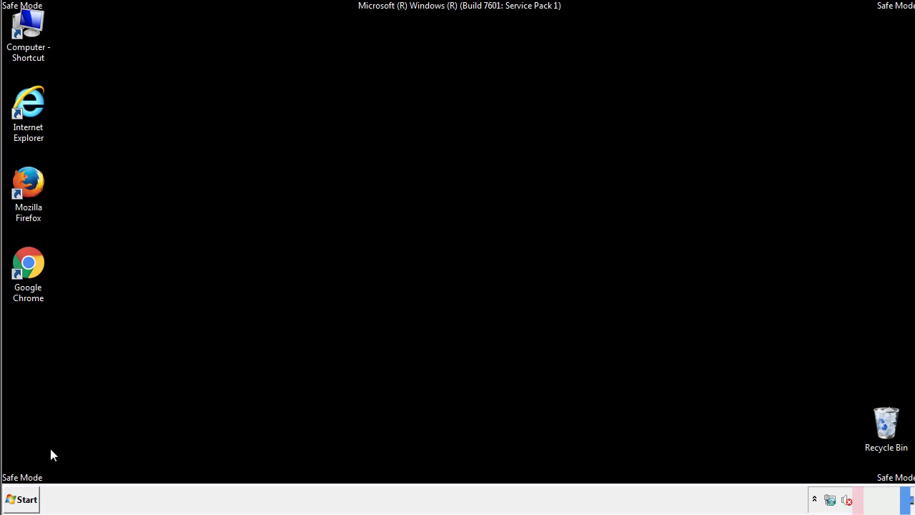
# Ensure Folder Options in Control Panel is set to show hidden files, folders, and drives, and close Control Panel
pyautogui.click(22, 499)
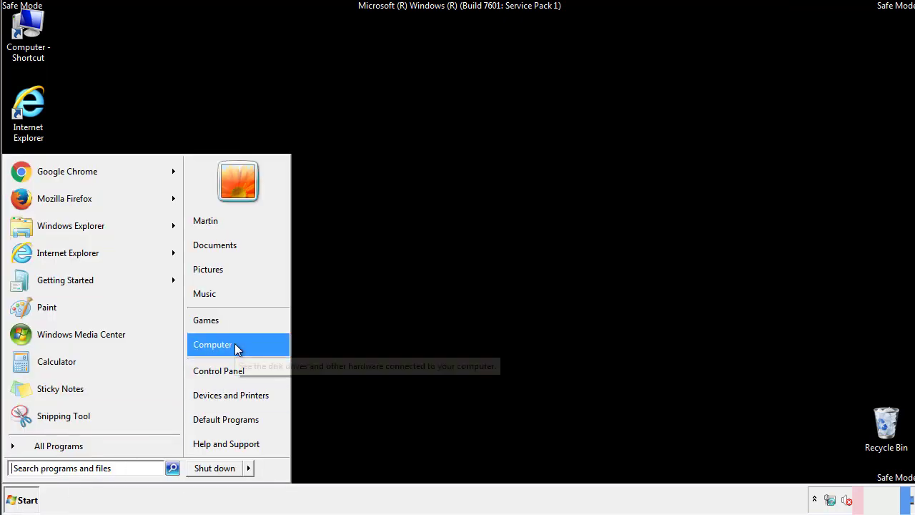
pyautogui.click(228, 369)
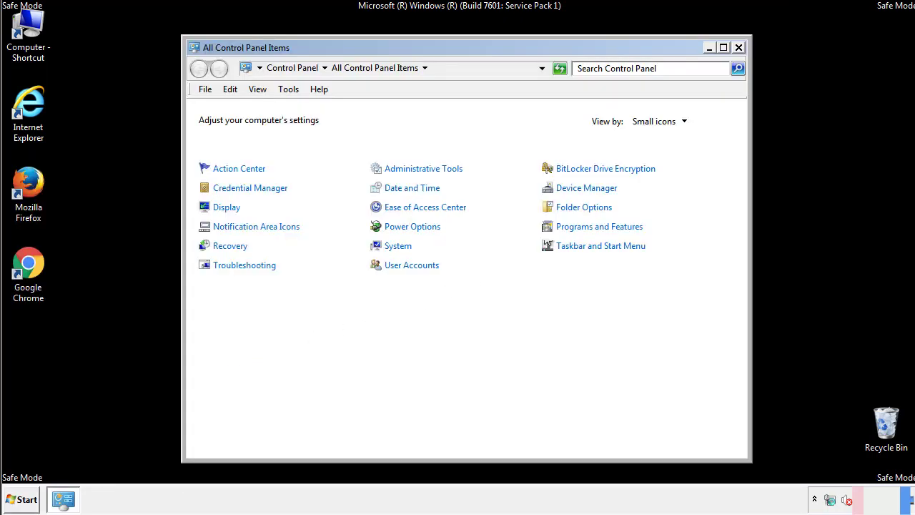
pyautogui.click(586, 206)
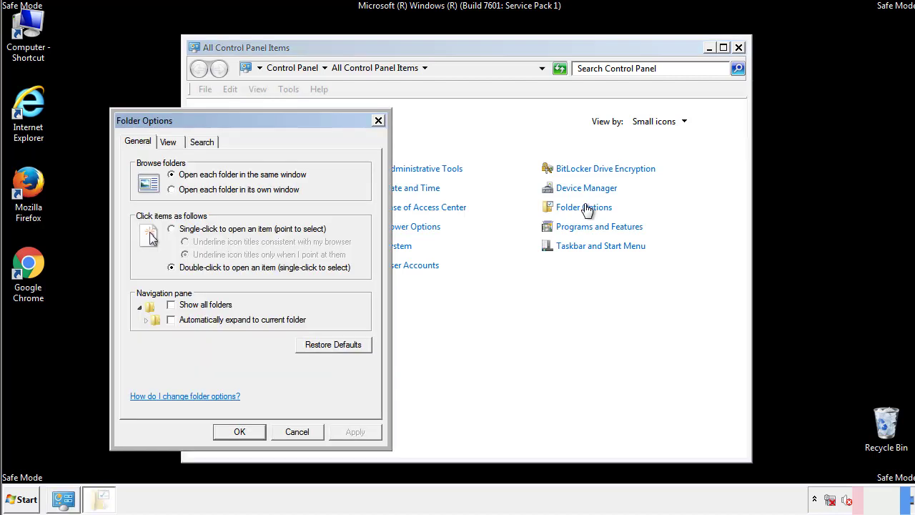
pyautogui.click(170, 143)
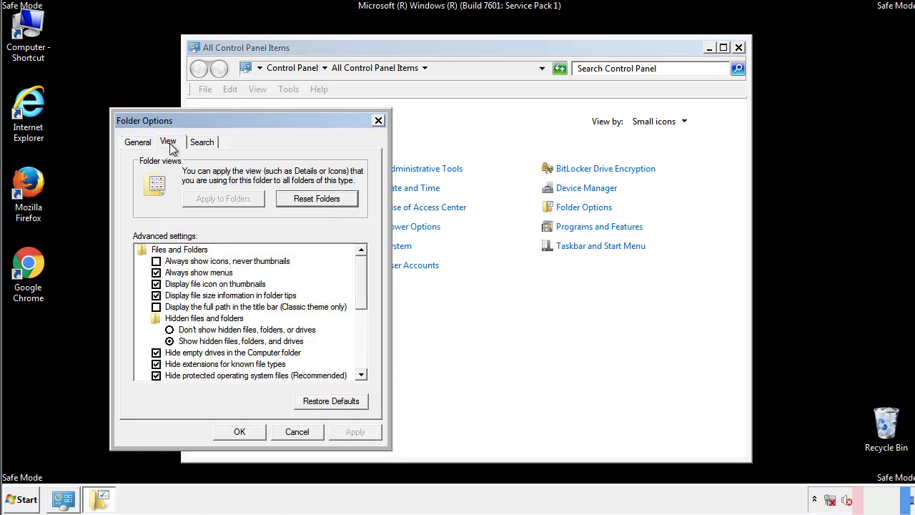
pyautogui.click(156, 273)
pyautogui.click(241, 431)
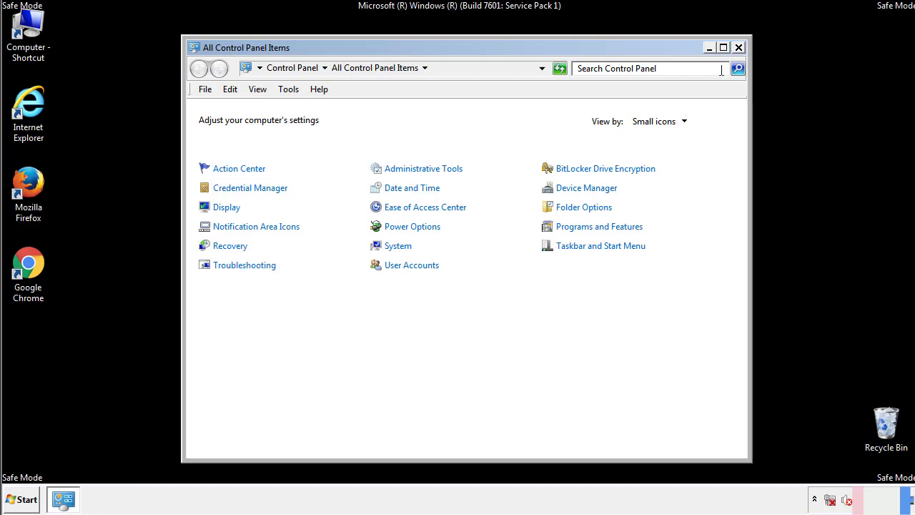
pyautogui.click(738, 48)
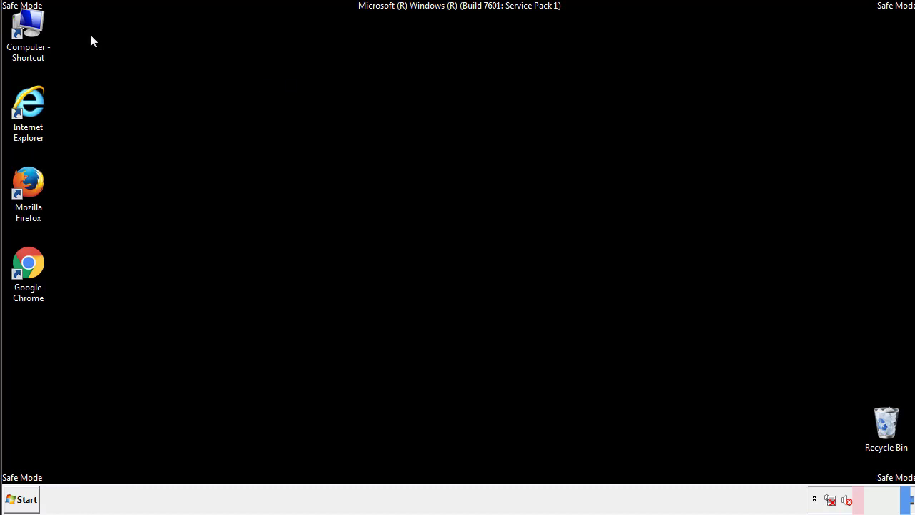
# Browse to the folder C:\Windows\System32\drivers\etc
pyautogui.doubleClick(28, 35)
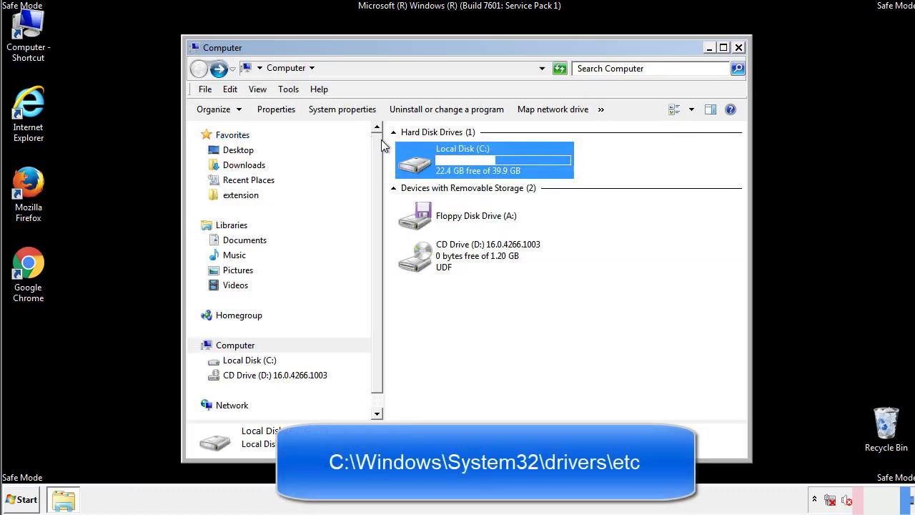
pyautogui.doubleClick(422, 166)
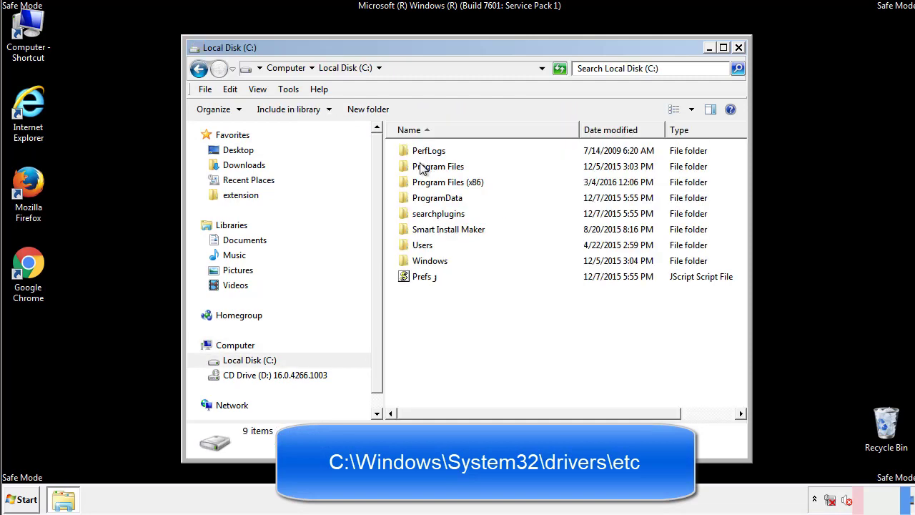
pyautogui.doubleClick(429, 260)
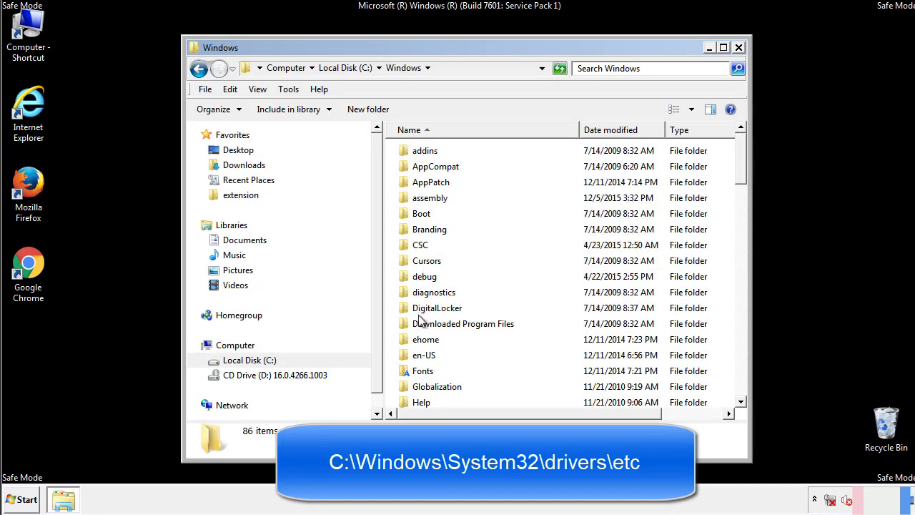
pyautogui.scroll(-4, 421, 322)
pyautogui.scroll(-5, 421, 324)
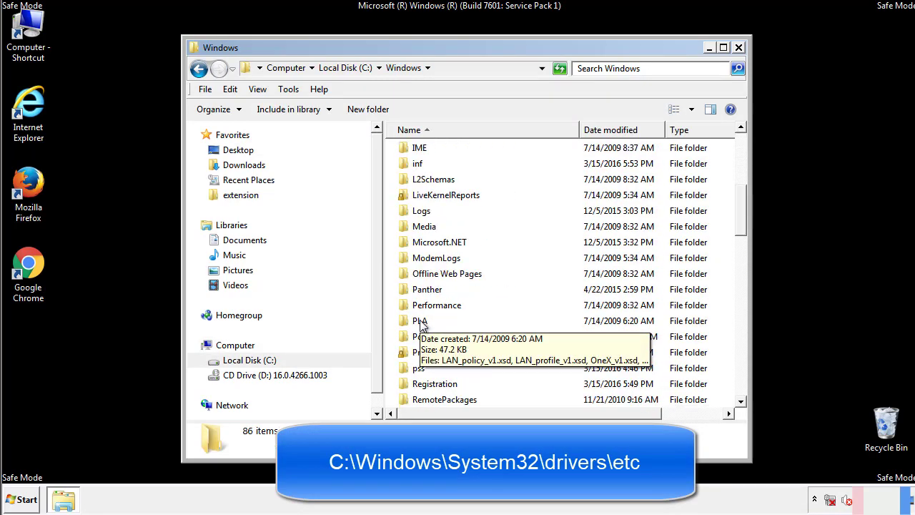
pyautogui.scroll(-2, 422, 325)
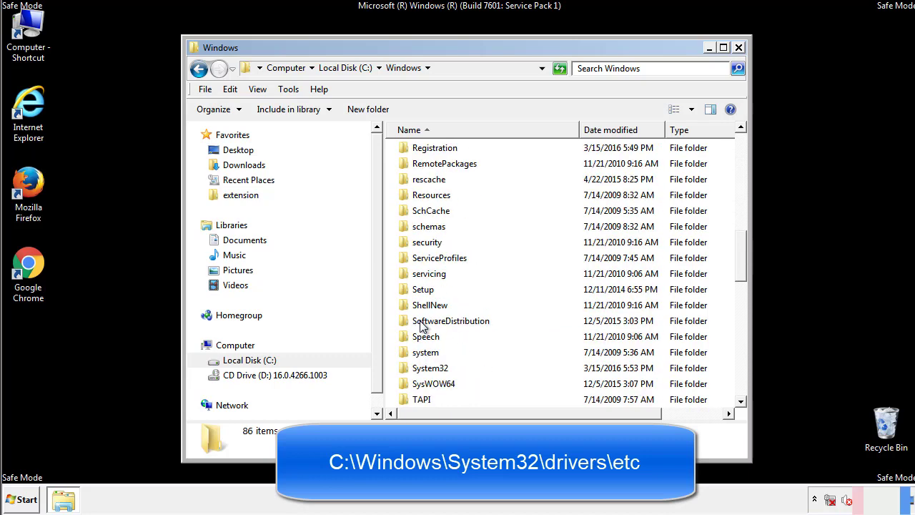
pyautogui.doubleClick(433, 369)
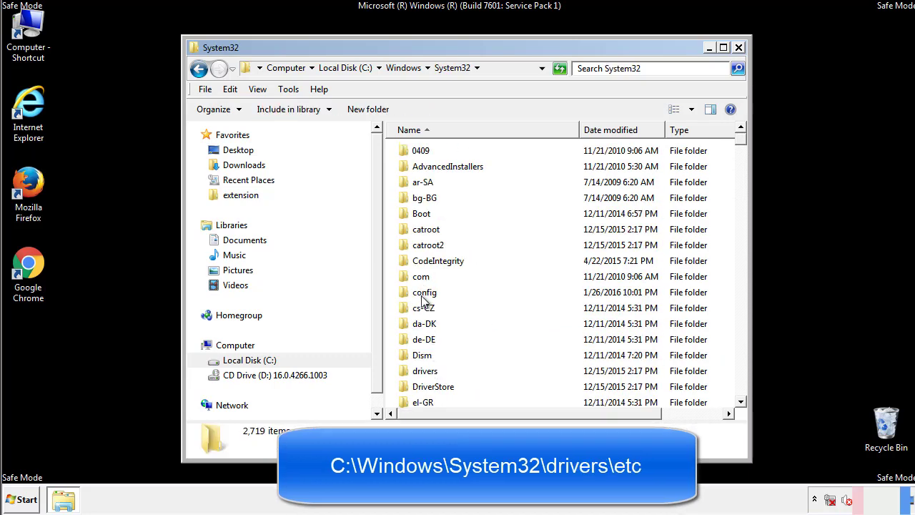
pyautogui.click(425, 372)
pyautogui.doubleClick(425, 374)
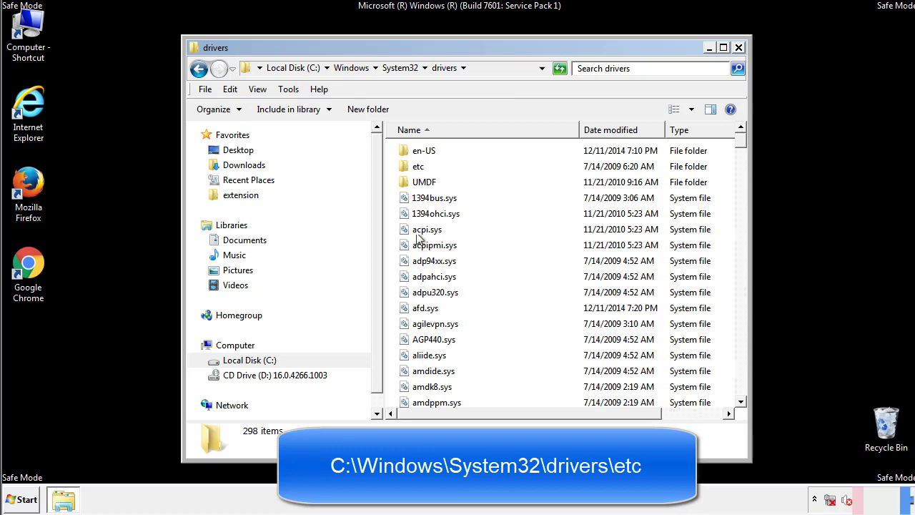
pyautogui.doubleClick(417, 167)
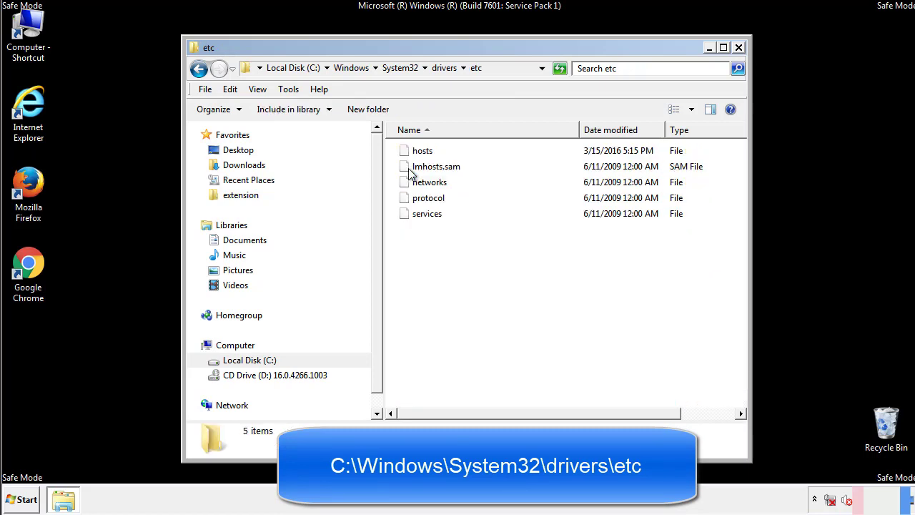
# Open the hosts file in Notepad and move its window fully into view
pyautogui.doubleClick(419, 154)
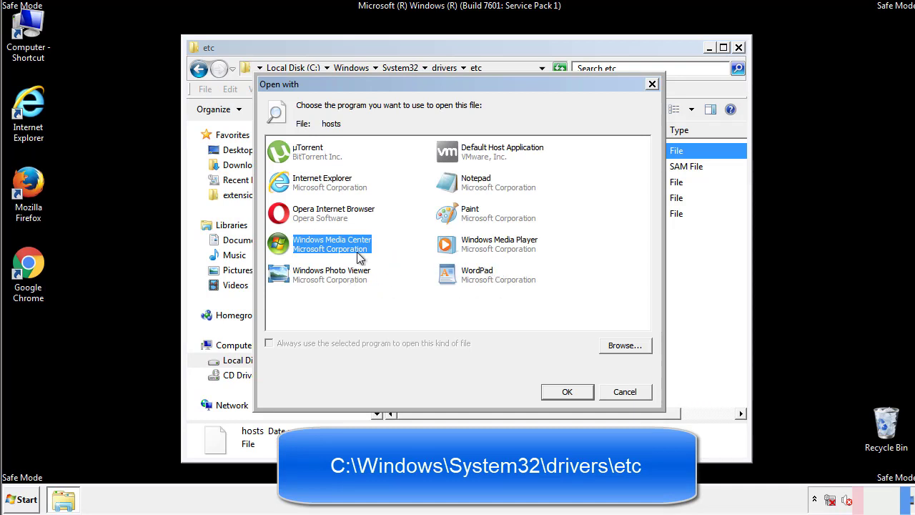
pyautogui.click(462, 184)
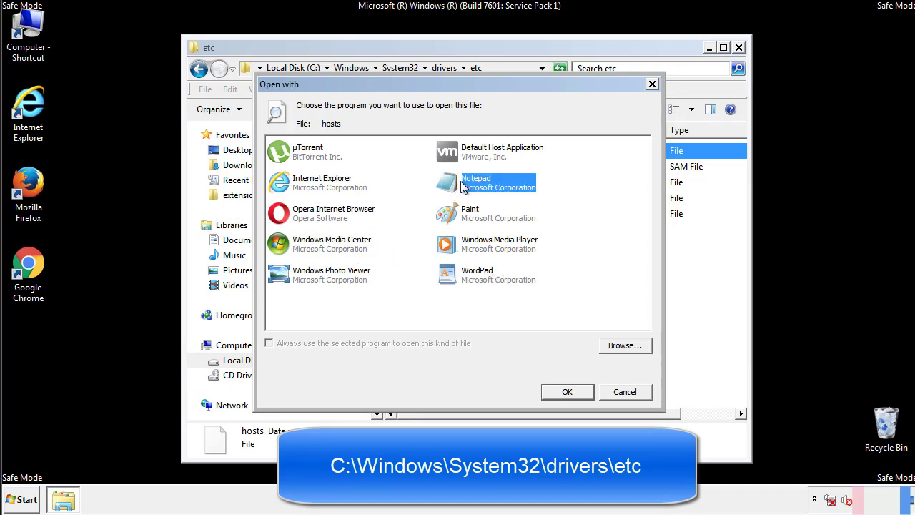
pyautogui.click(565, 390)
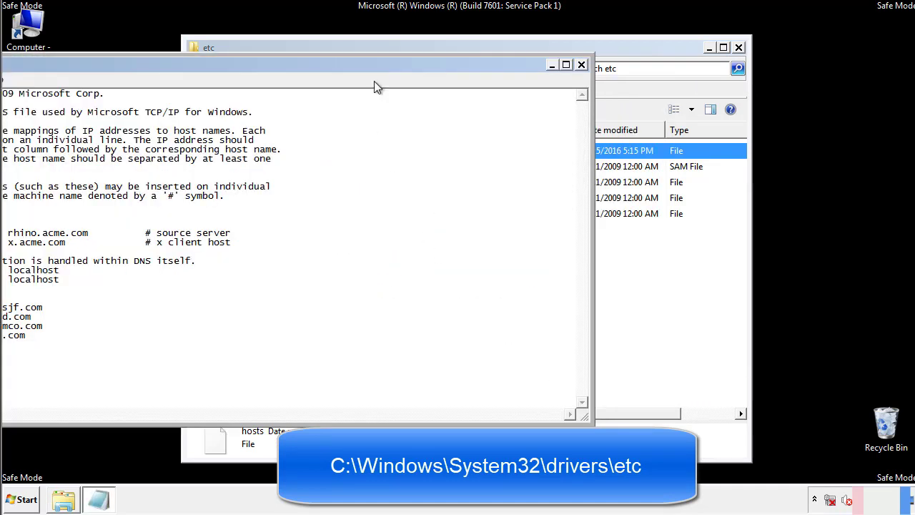
pyautogui.moveTo(374, 64); pyautogui.dragTo(581, 78)
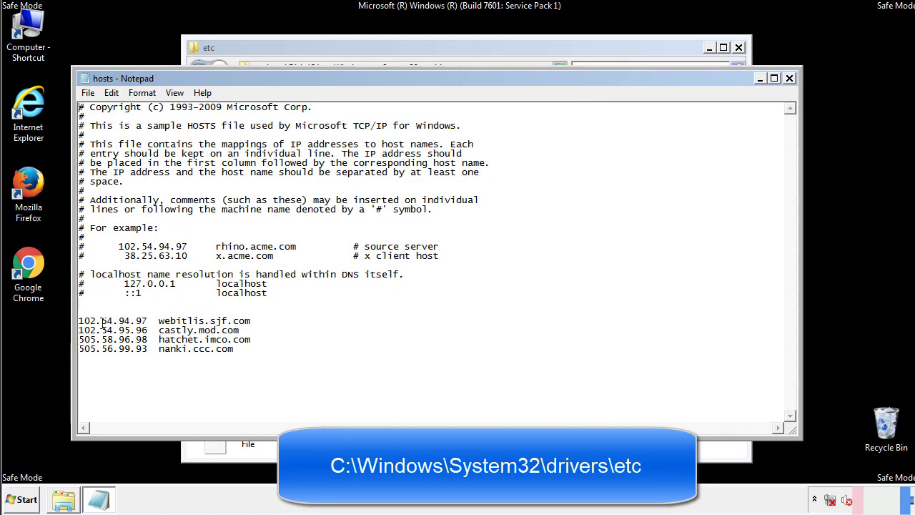
# Delete the four host entries below the localhost lines, save the hosts file, and close it and the etc folder
pyautogui.moveTo(256, 350); pyautogui.dragTo(78, 312)
pyautogui.press('Delete')
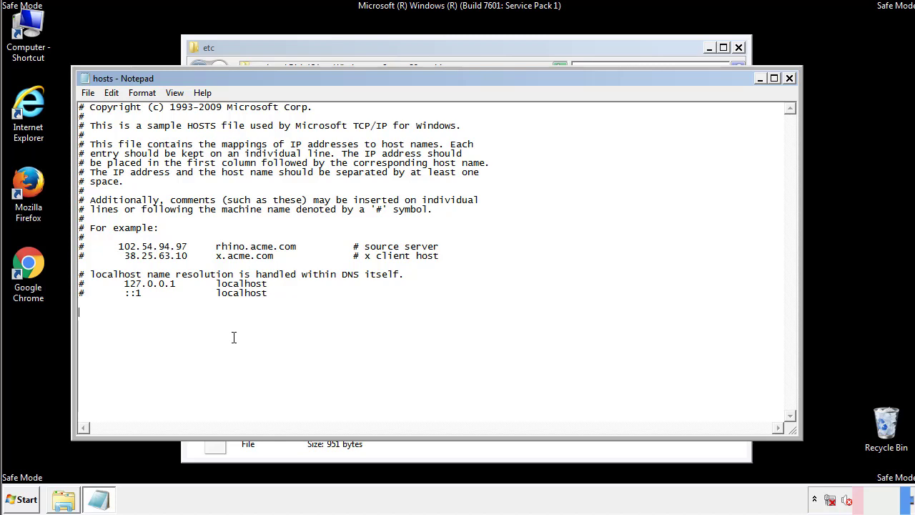
pyautogui.click(789, 79)
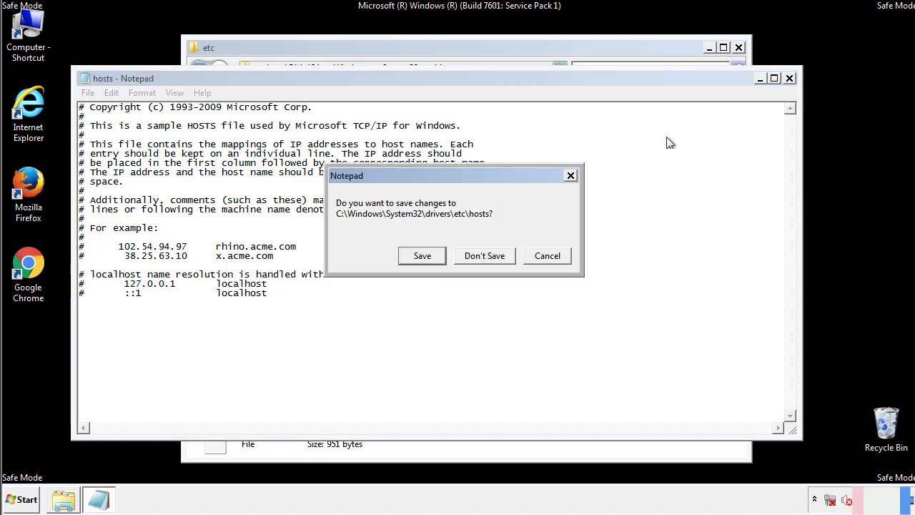
pyautogui.click(405, 260)
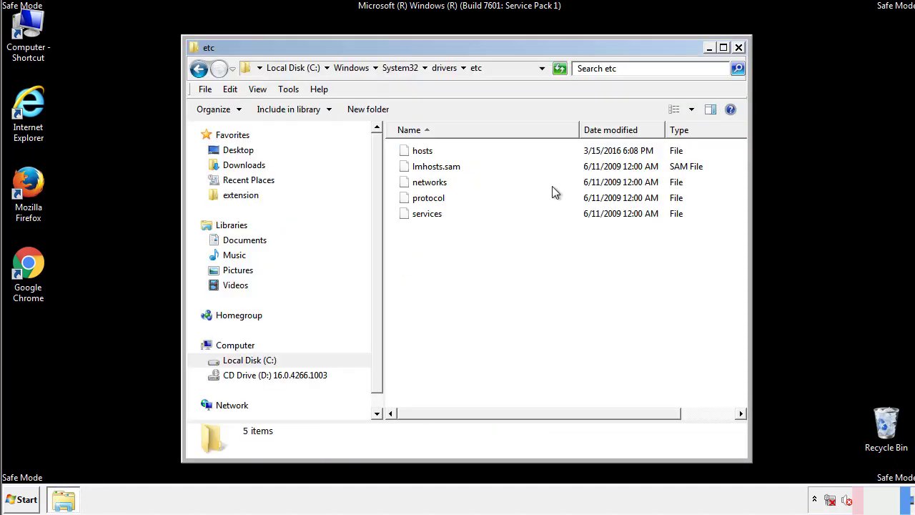
pyautogui.click(738, 47)
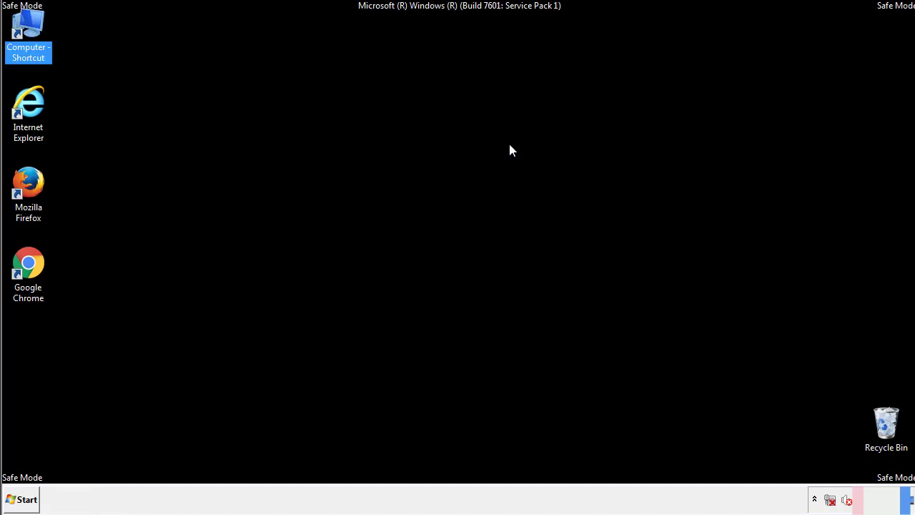
# Open the current user's Startup folder from the list of all programs
pyautogui.click(25, 499)
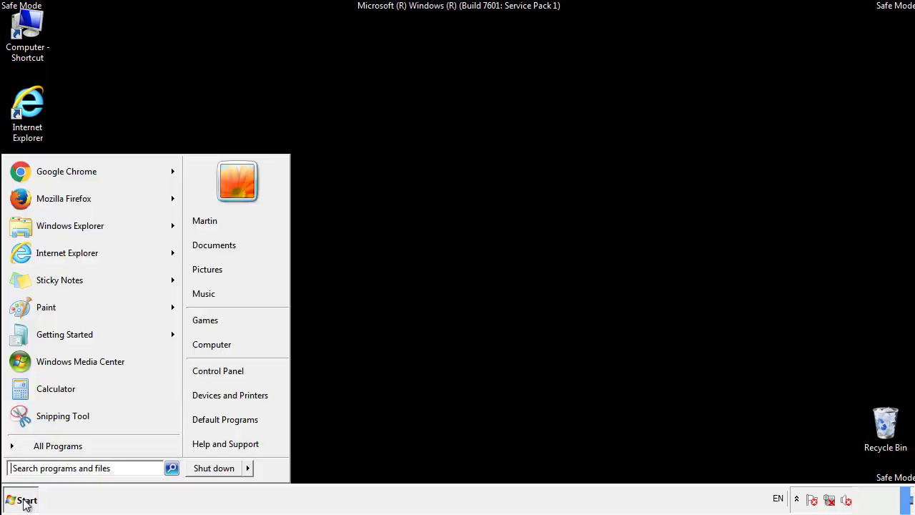
pyautogui.click(41, 448)
pyautogui.rightClick(35, 396)
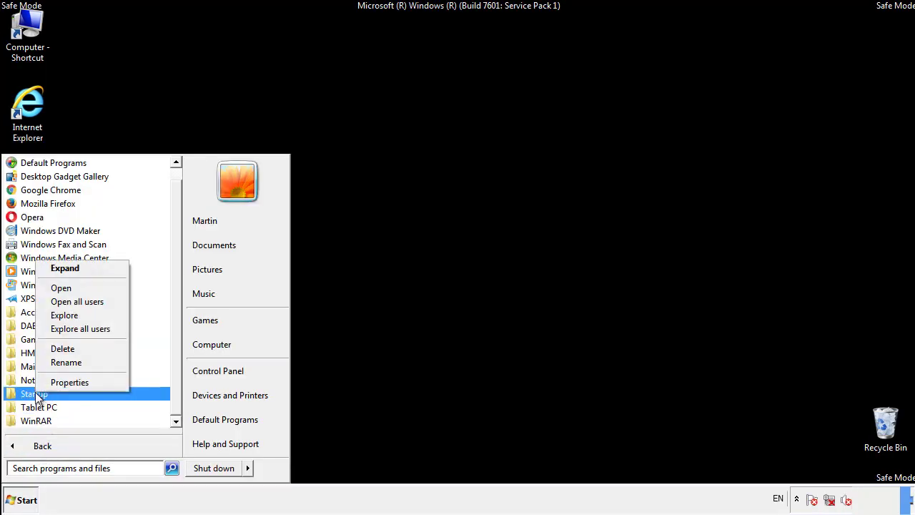
pyautogui.click(70, 288)
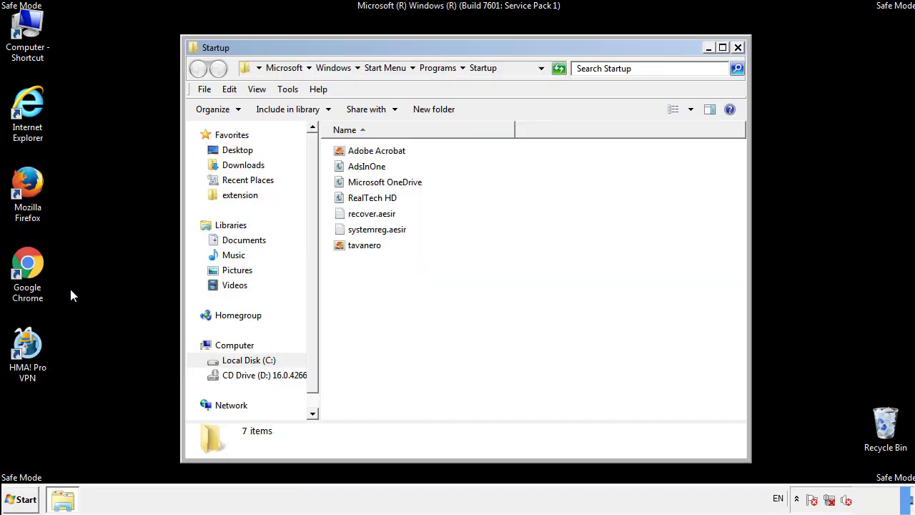
# Delete AdsInOne, recover.aesir, systemreg.aesir and tavanero from the Startup folder, and close the folder
pyautogui.click(373, 170)
pyautogui.keyDown('ctrl'); pyautogui.click(380, 214); pyautogui.keyUp('ctrl')
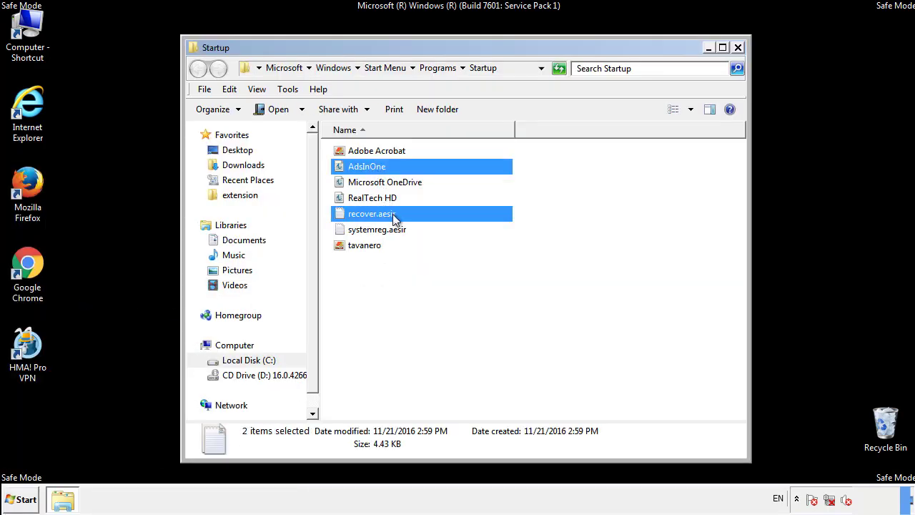
pyautogui.keyDown('ctrl'); pyautogui.click(376, 230); pyautogui.keyUp('ctrl')
pyautogui.keyDown('ctrl'); pyautogui.click(365, 246); pyautogui.keyUp('ctrl')
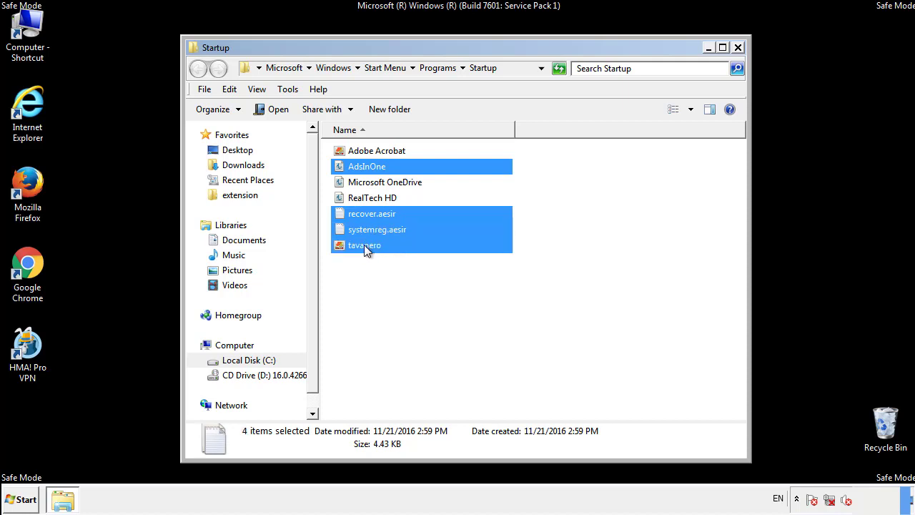
pyautogui.rightClick(362, 246)
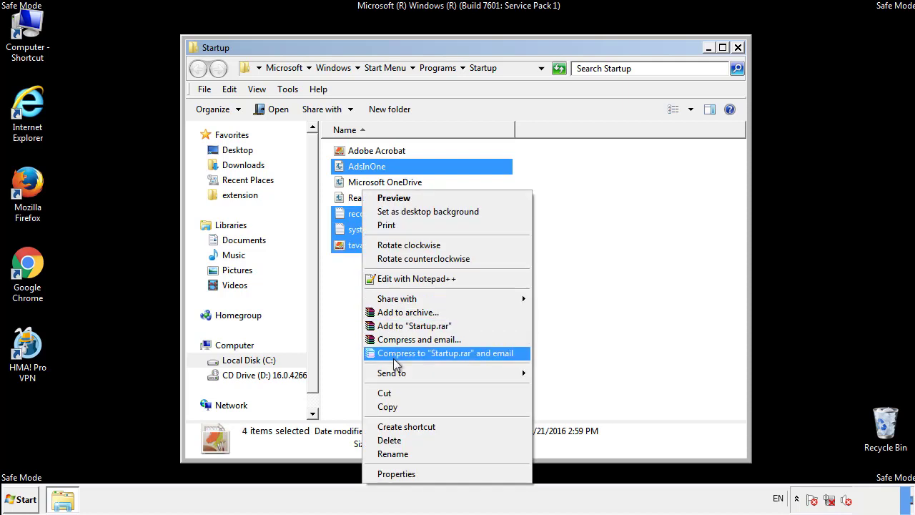
pyautogui.click(386, 440)
pyautogui.click(504, 262)
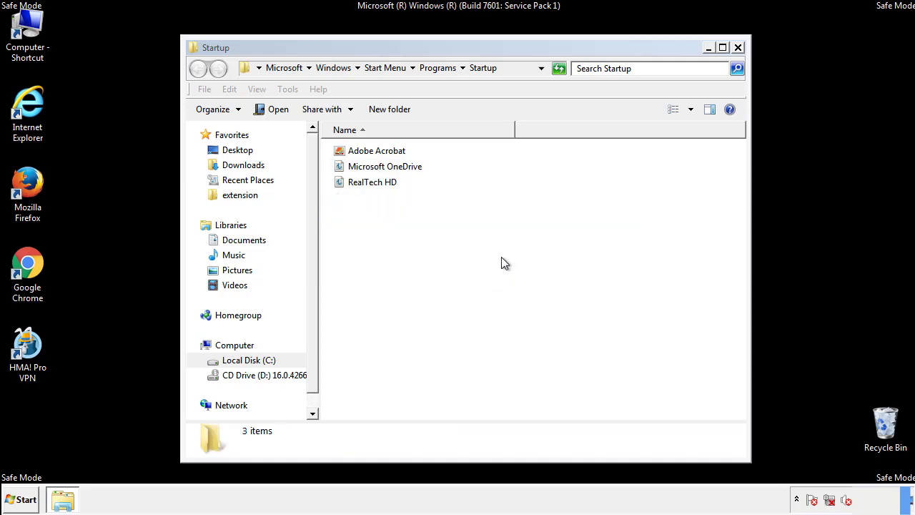
pyautogui.click(738, 48)
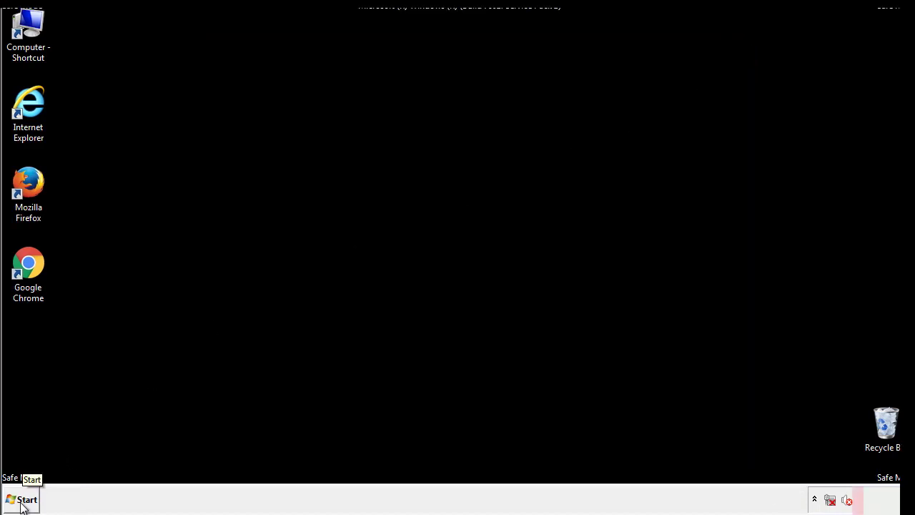
# Search for regedit among the programs and launch Registry Editor
pyautogui.click(22, 504)
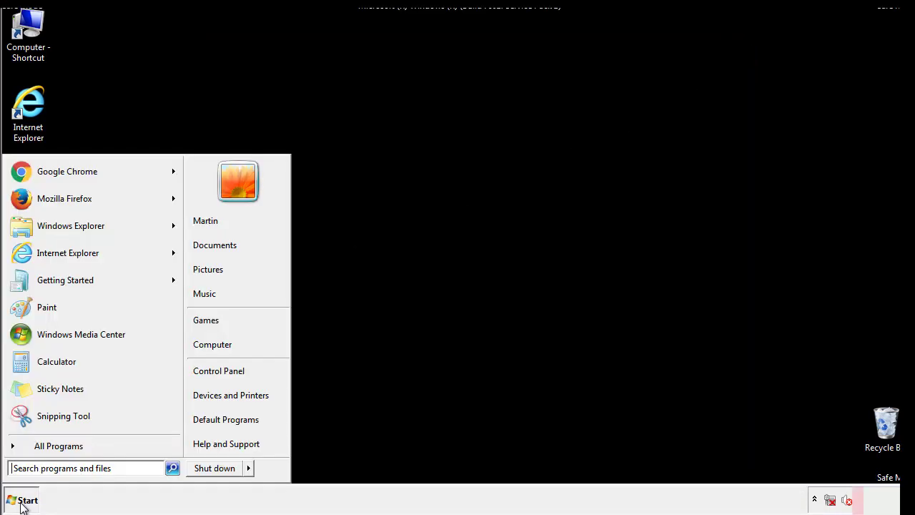
pyautogui.click(65, 470)
pyautogui.write('regedit')
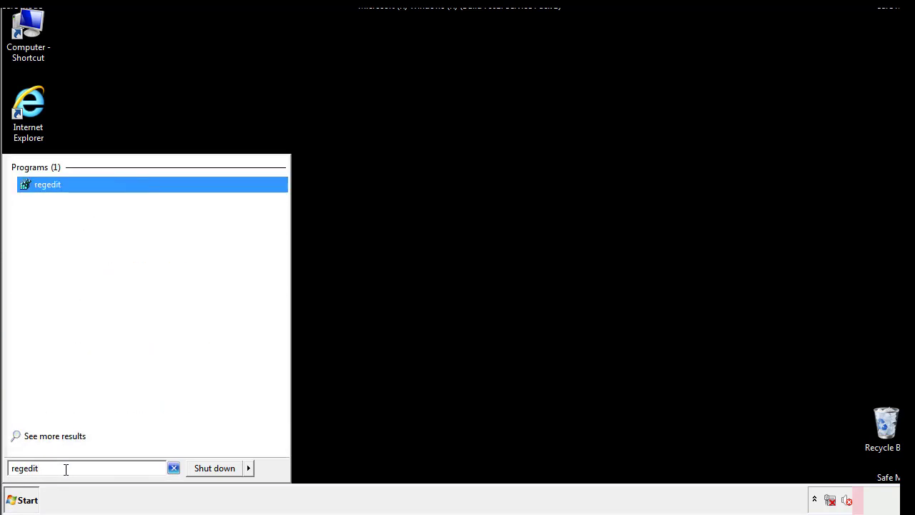
pyautogui.press('Return')
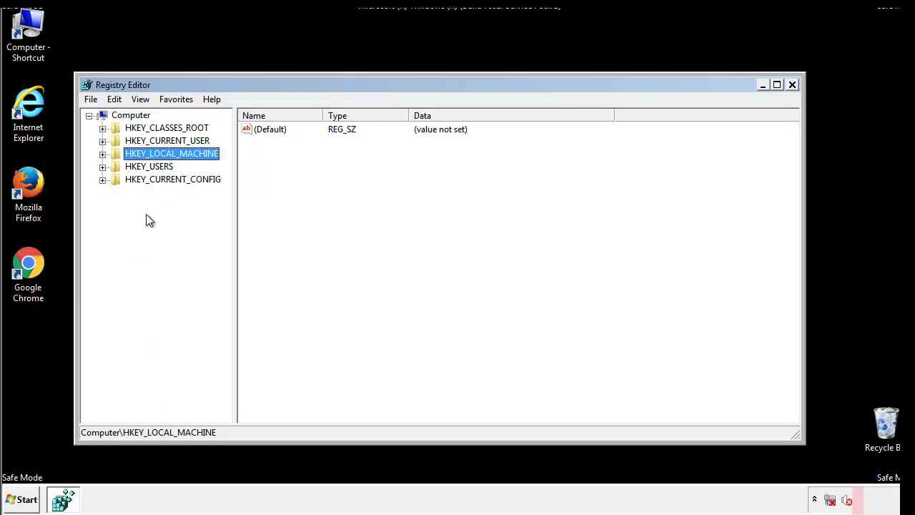
# Open the registry key HKEY_LOCAL_MACHINE\SOFTWARE\Microsoft\Windows\CurrentVersion\Run
pyautogui.click(102, 153)
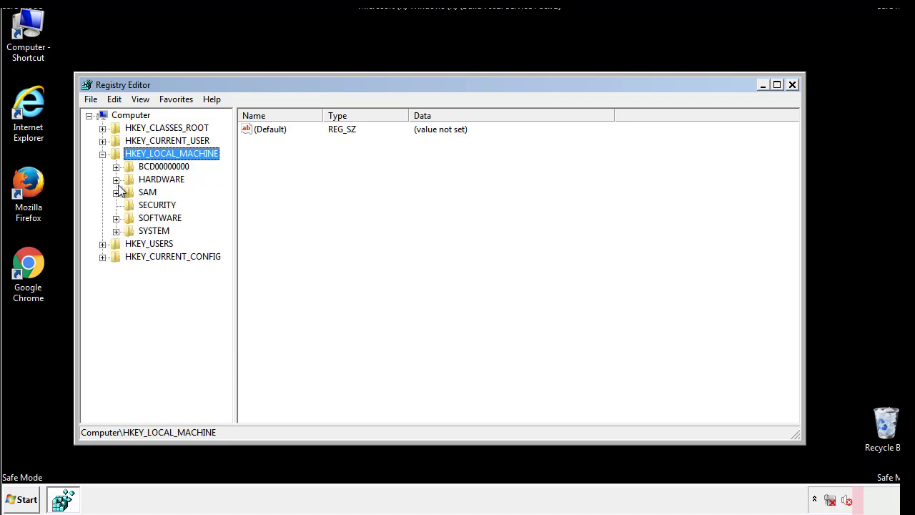
pyautogui.click(115, 218)
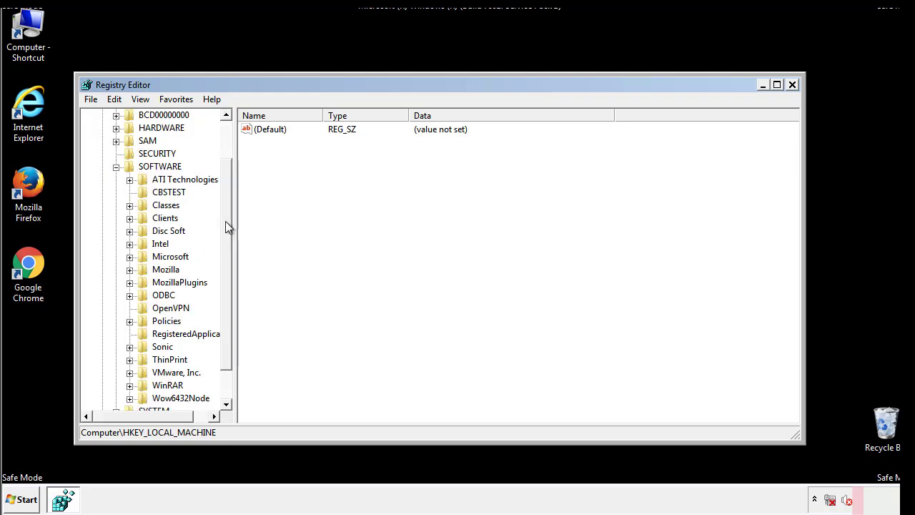
pyautogui.moveTo(225, 211); pyautogui.dragTo(227, 236)
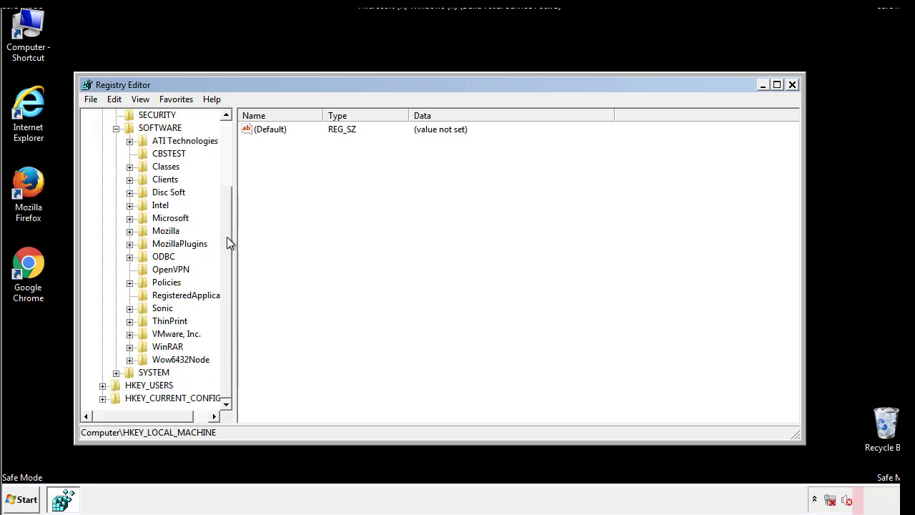
pyautogui.click(129, 218)
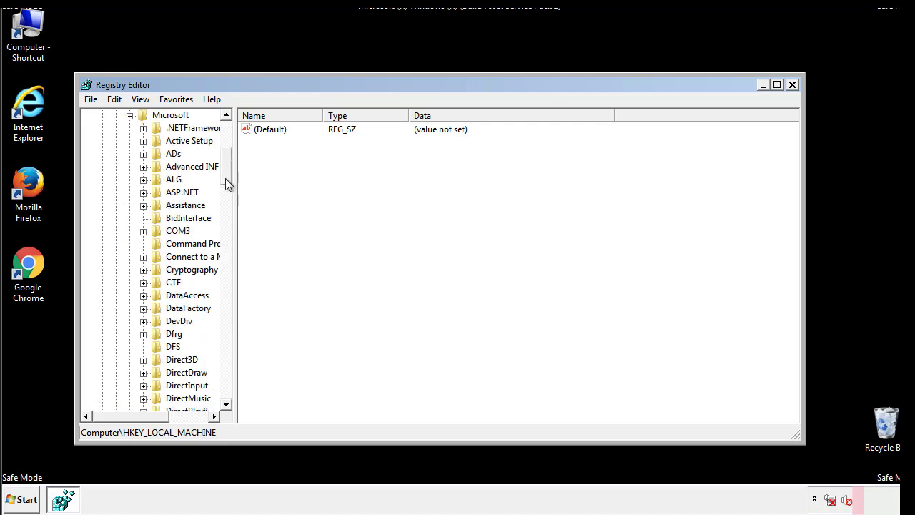
pyautogui.moveTo(225, 178); pyautogui.dragTo(227, 367)
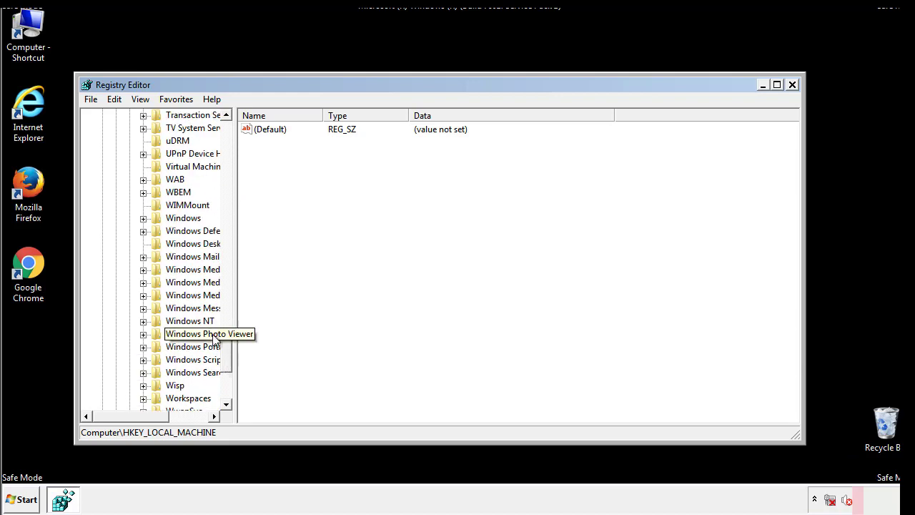
pyautogui.click(143, 219)
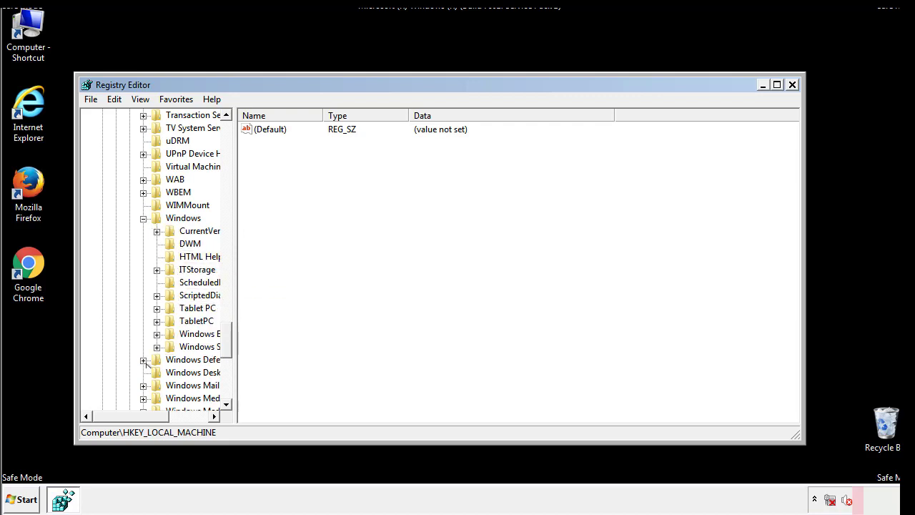
pyautogui.moveTo(125, 416); pyautogui.dragTo(147, 419)
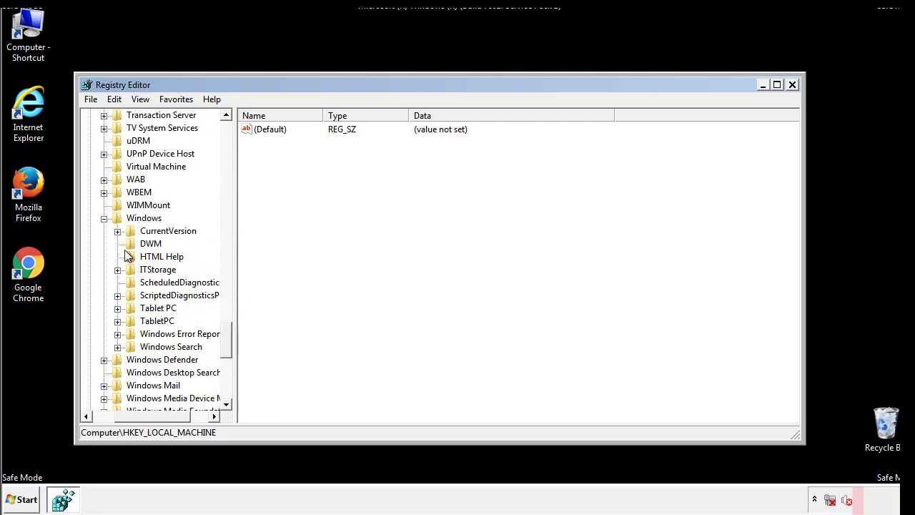
pyautogui.click(118, 231)
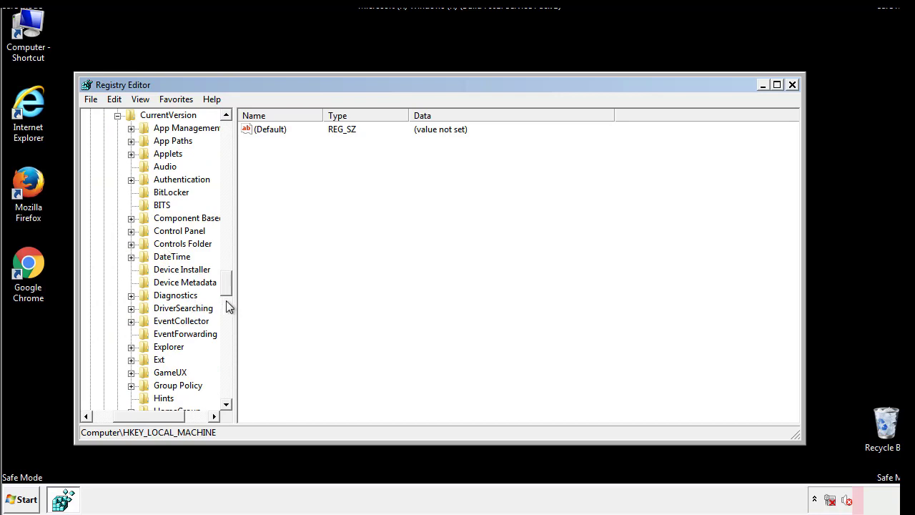
pyautogui.moveTo(230, 288); pyautogui.dragTo(226, 327)
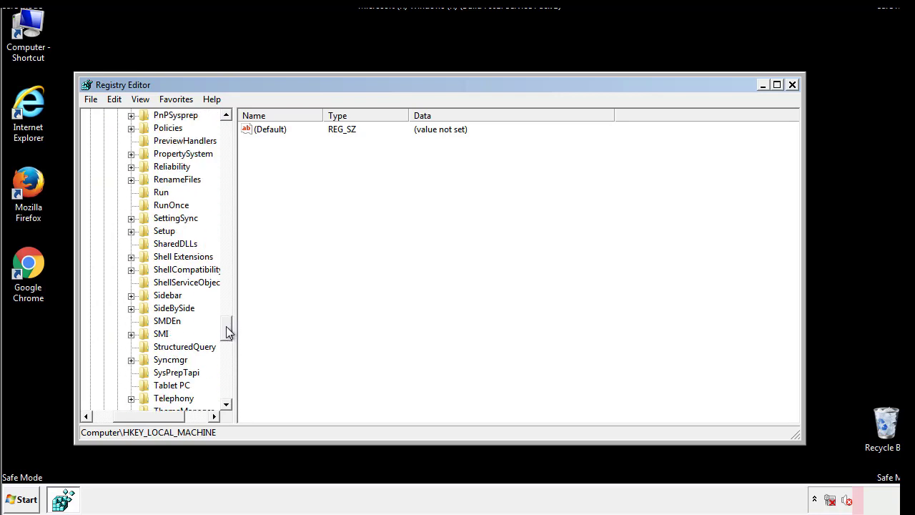
pyautogui.click(159, 193)
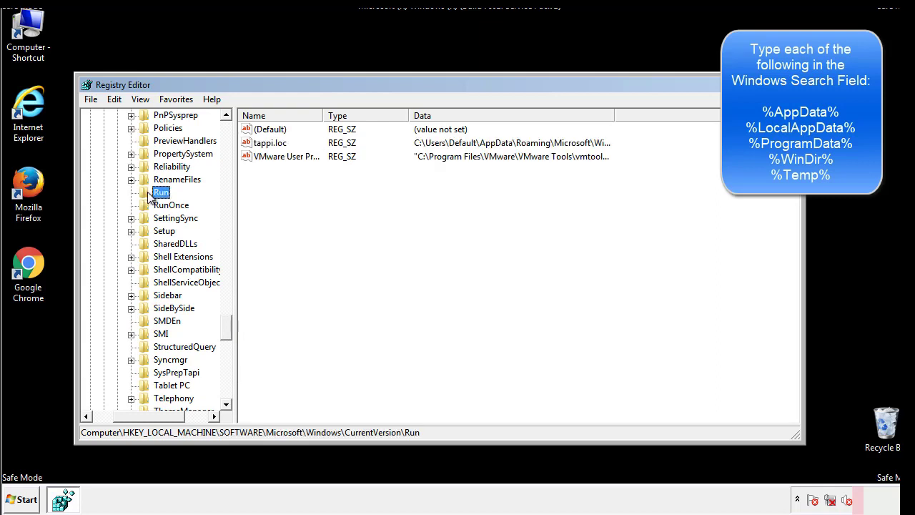
# Permanently delete the tappi.loc value from the local machine's Run key
pyautogui.rightClick(265, 144)
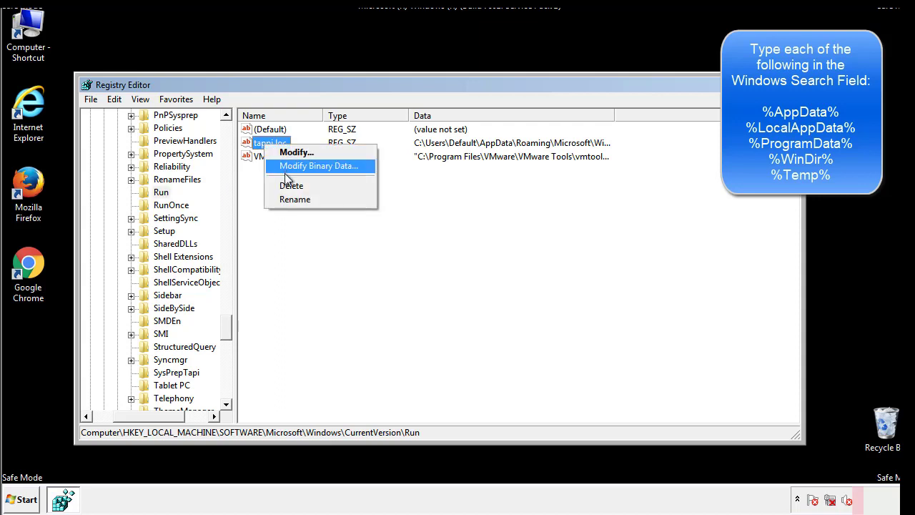
pyautogui.click(284, 182)
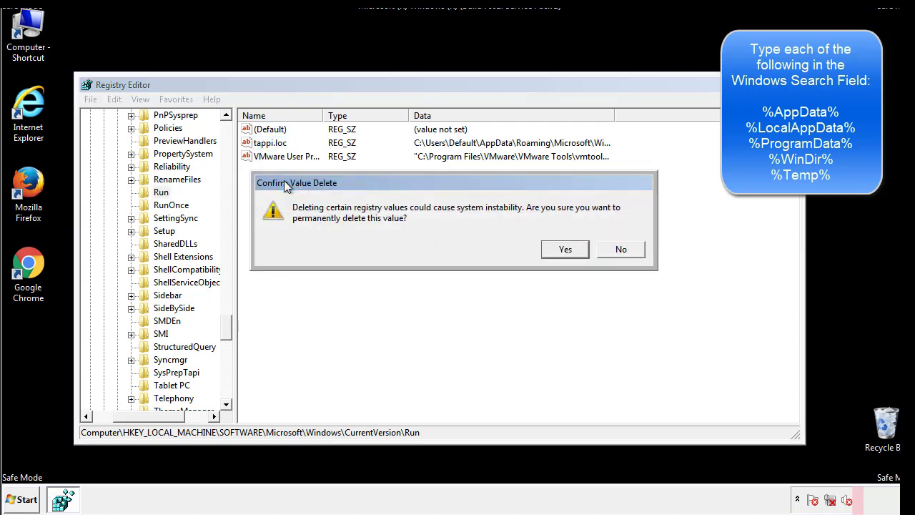
pyautogui.click(556, 250)
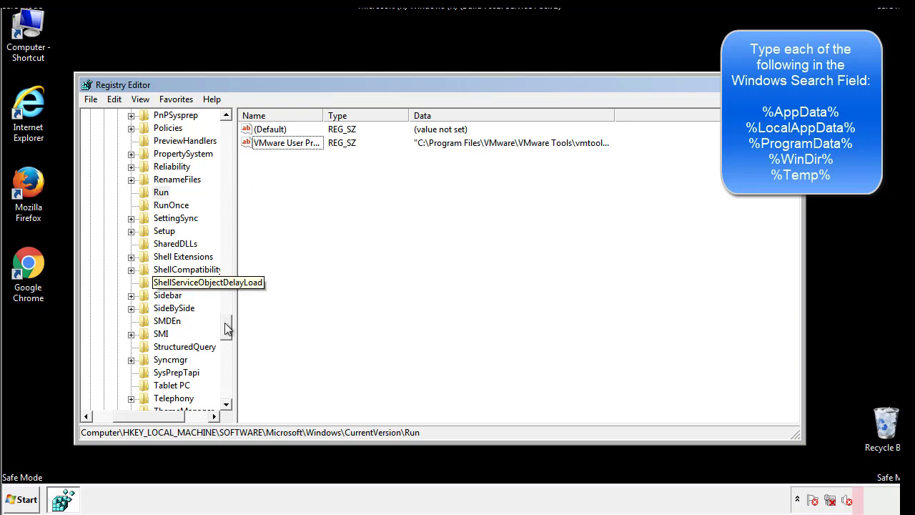
# Collapse the HKEY_LOCAL_MACHINE branch and expand HKEY_CURRENT_USER in the registry tree
pyautogui.moveTo(226, 328); pyautogui.dragTo(224, 395)
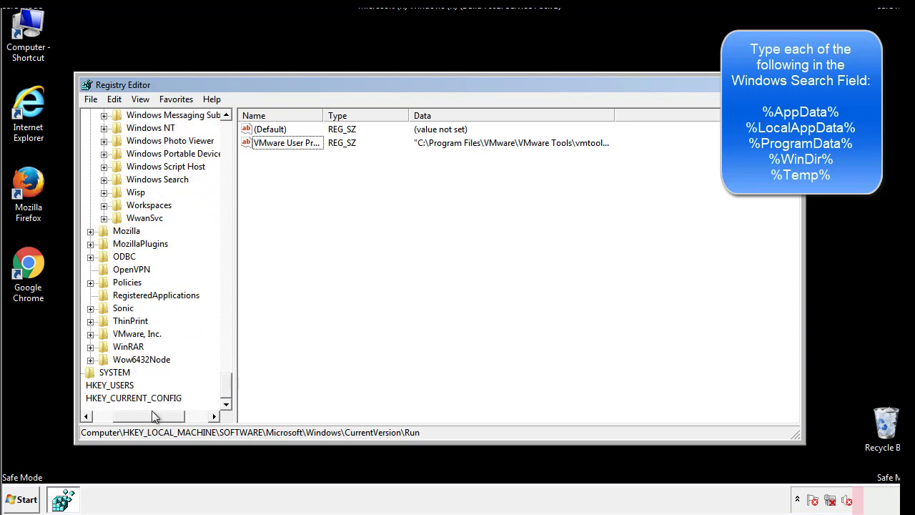
pyautogui.moveTo(151, 412); pyautogui.dragTo(124, 419)
pyautogui.moveTo(226, 386); pyautogui.dragTo(233, 135)
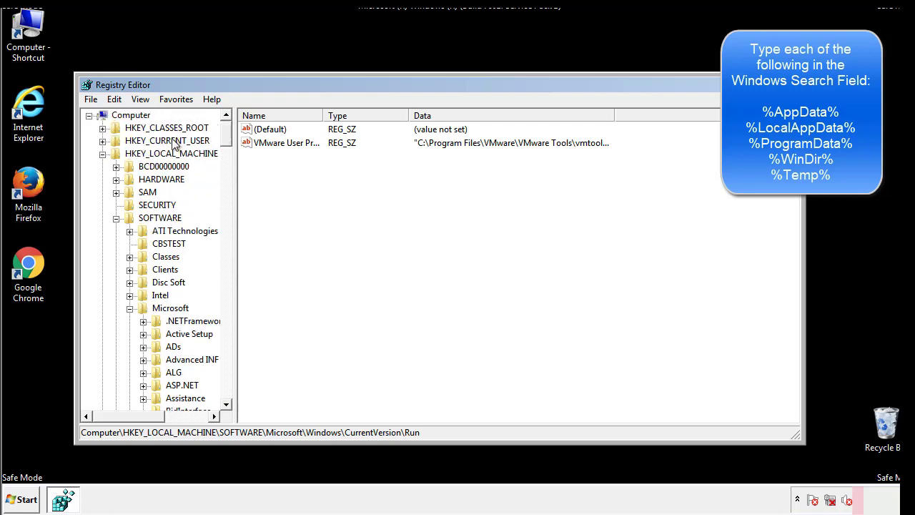
pyautogui.click(103, 153)
pyautogui.click(102, 140)
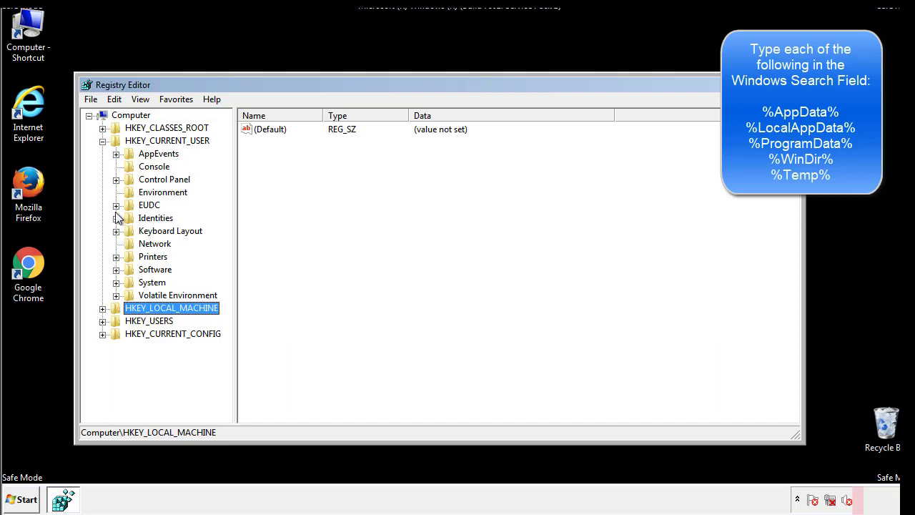
# Open Software\Microsoft\Windows\CurrentVersion\Run under HKEY_CURRENT_USER and examine its values for suspicious startup entries
pyautogui.click(116, 270)
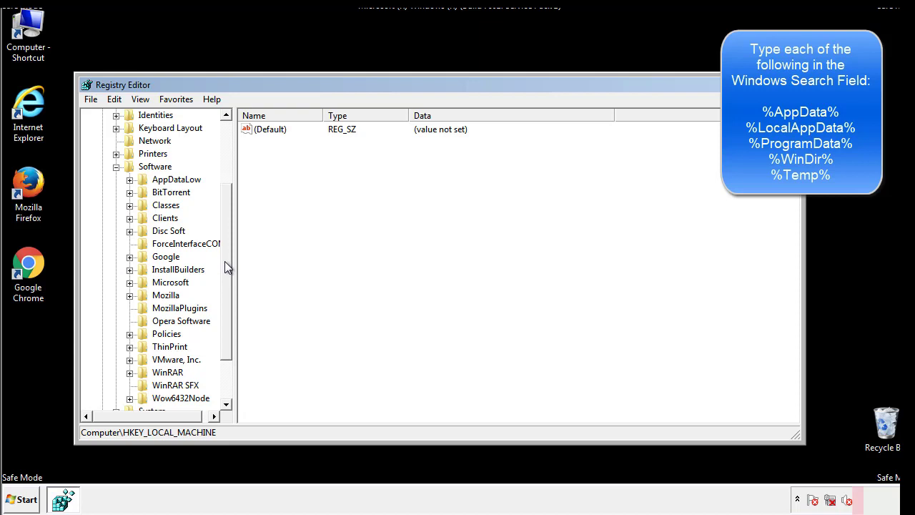
pyautogui.moveTo(225, 260); pyautogui.dragTo(225, 275)
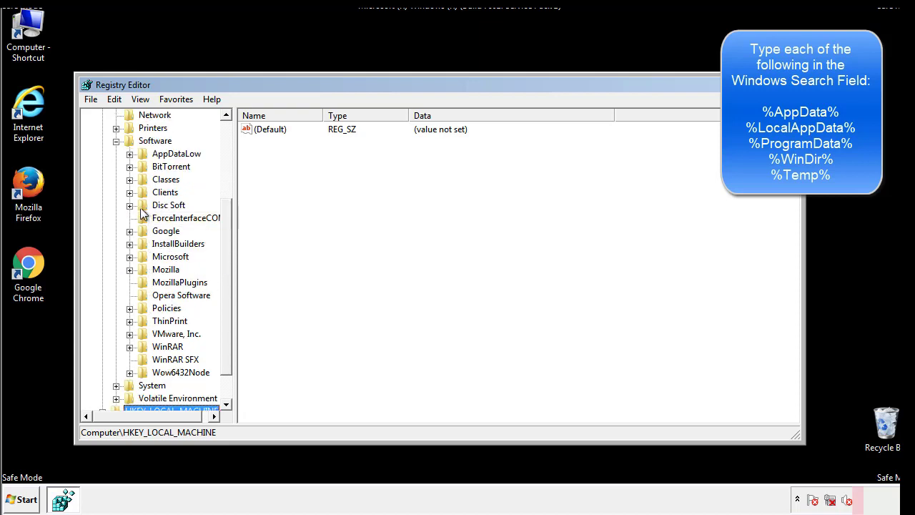
pyautogui.click(129, 257)
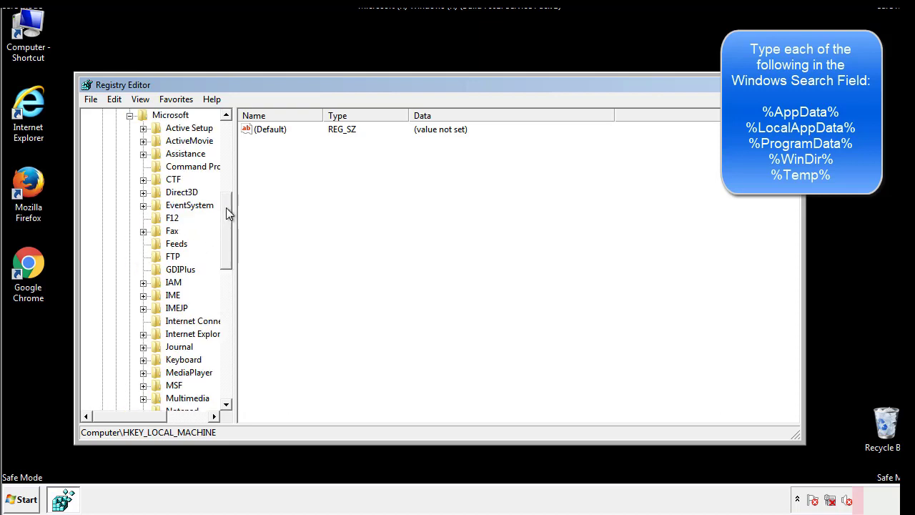
pyautogui.moveTo(226, 208); pyautogui.dragTo(225, 297)
pyautogui.click(143, 244)
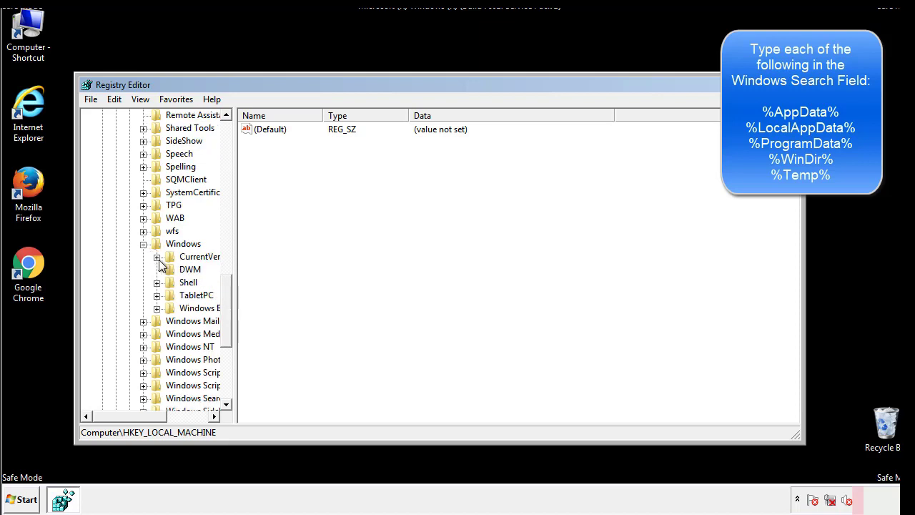
pyautogui.click(157, 257)
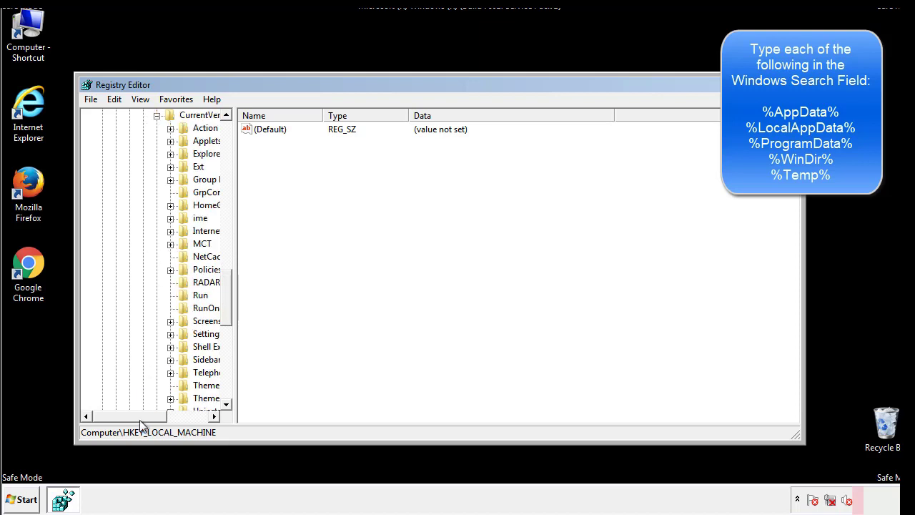
pyautogui.moveTo(139, 419); pyautogui.dragTo(161, 418)
pyautogui.click(157, 293)
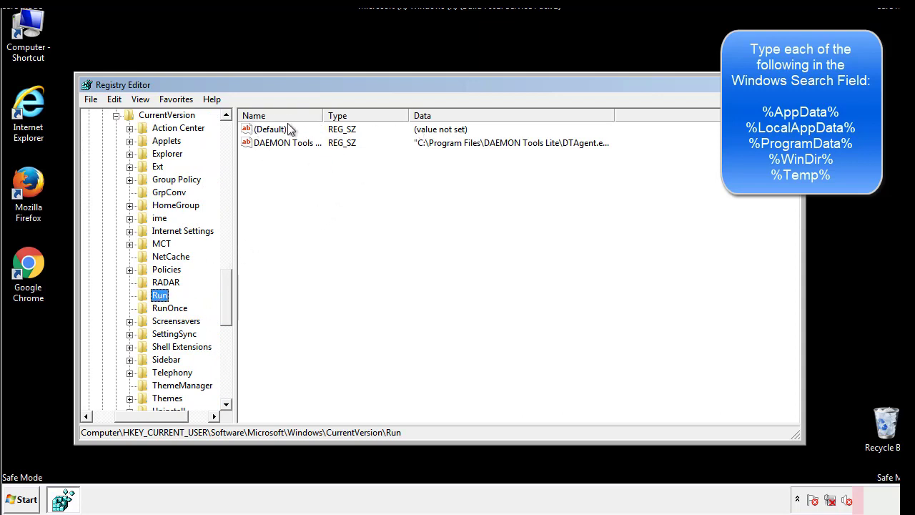
pyautogui.click(418, 170)
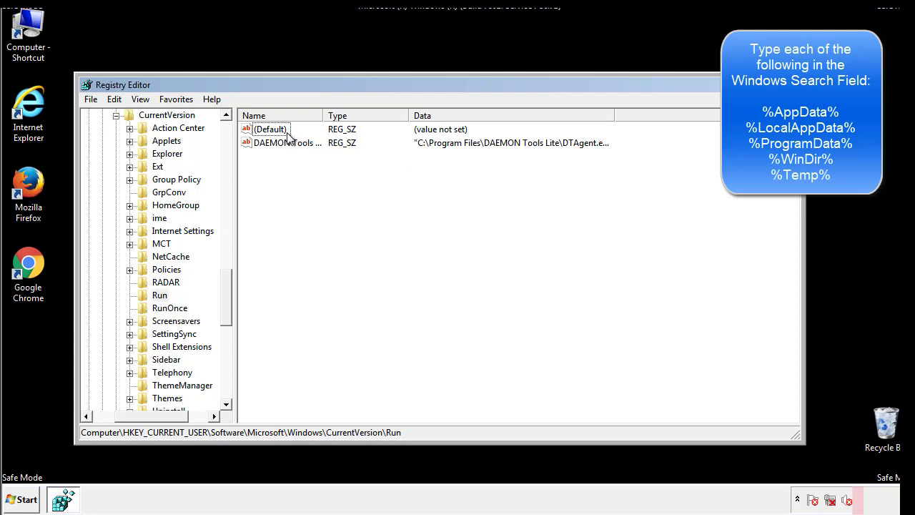
pyautogui.moveTo(267, 214); pyautogui.dragTo(330, 167)
# Collapse the Windows key under HKEY_CURRENT_USER\Software\Microsoft, and search the registry for %appdata% and %temp%
pyautogui.moveTo(152, 413); pyautogui.dragTo(132, 416)
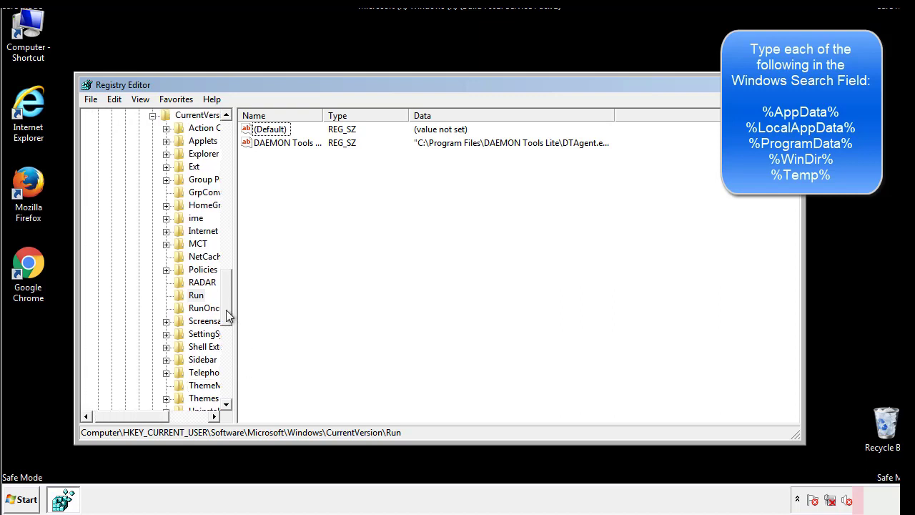
pyautogui.moveTo(228, 315); pyautogui.dragTo(230, 264)
pyautogui.click(140, 334)
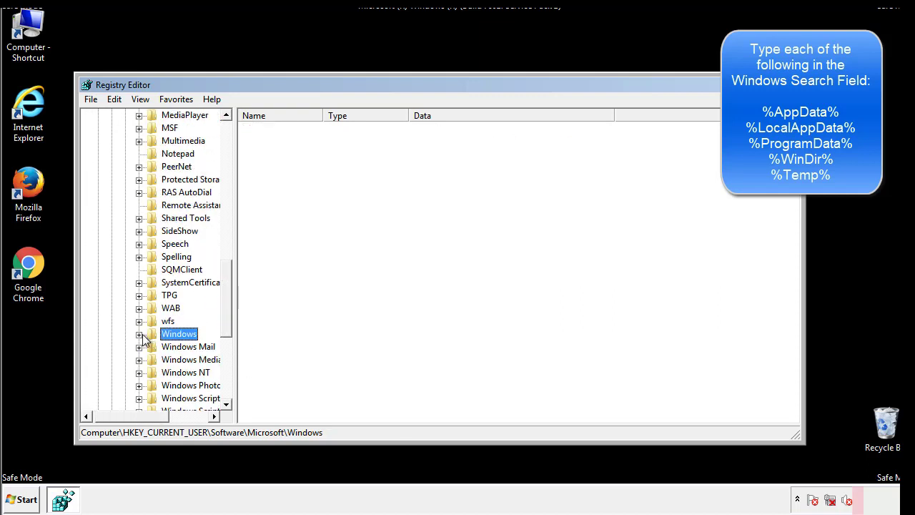
pyautogui.moveTo(230, 319); pyautogui.dragTo(231, 160)
pyautogui.click(121, 101)
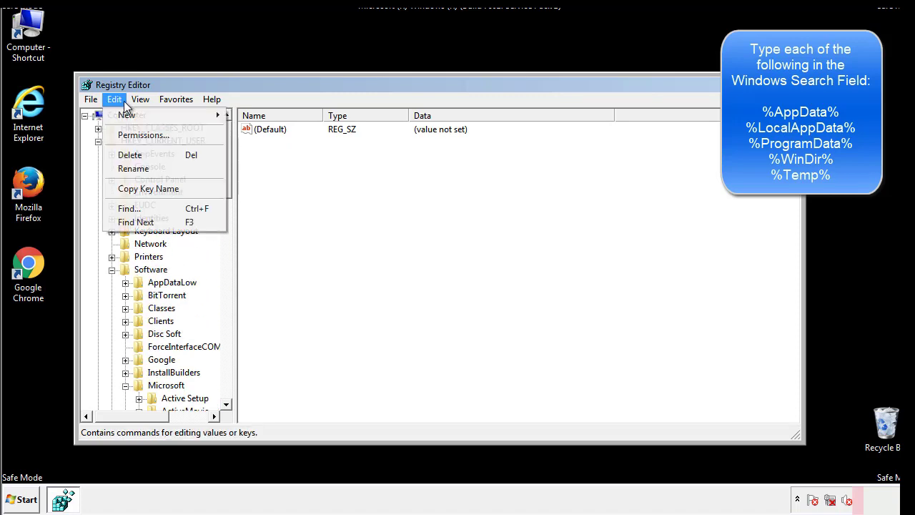
pyautogui.click(127, 208)
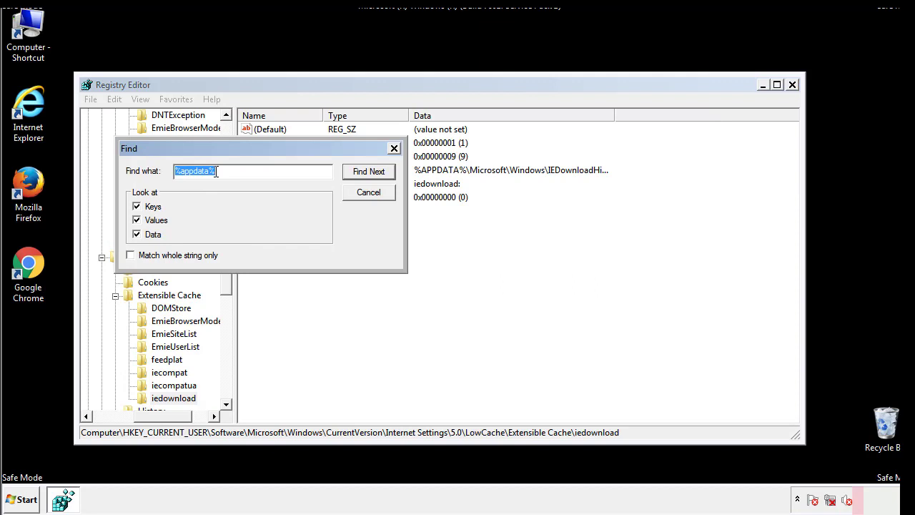
pyautogui.write('%temp%')
pyautogui.press('Return')
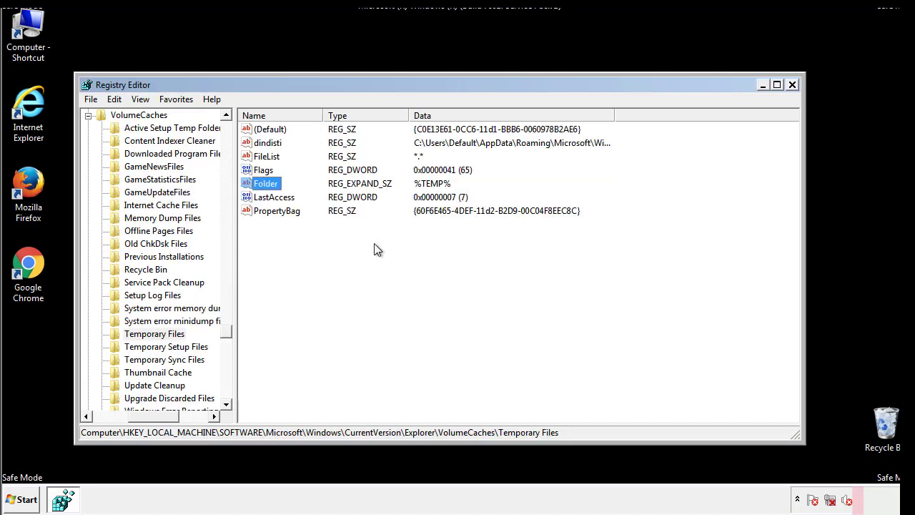
# Permanently delete all values in the Temporary Files key under VolumeCaches, and close Registry Editor
pyautogui.moveTo(293, 229); pyautogui.dragTo(259, 135)
pyautogui.rightClick(258, 128)
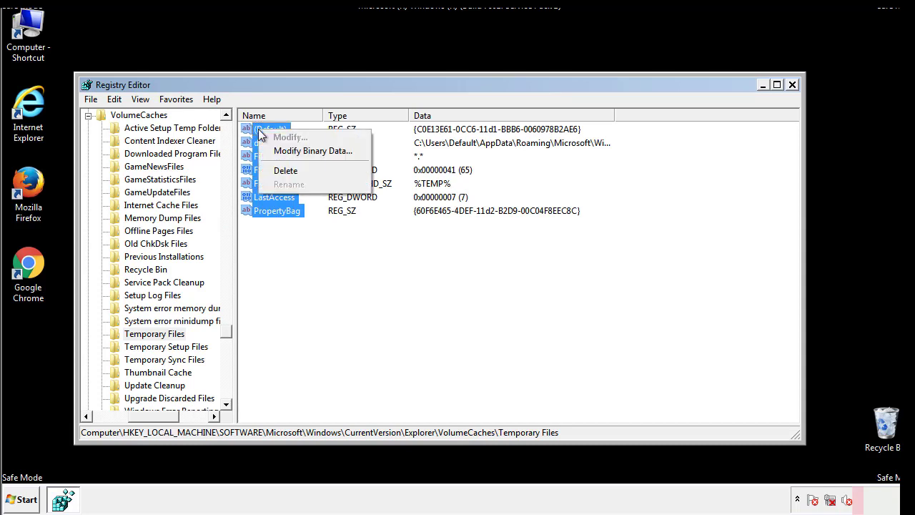
pyautogui.click(280, 173)
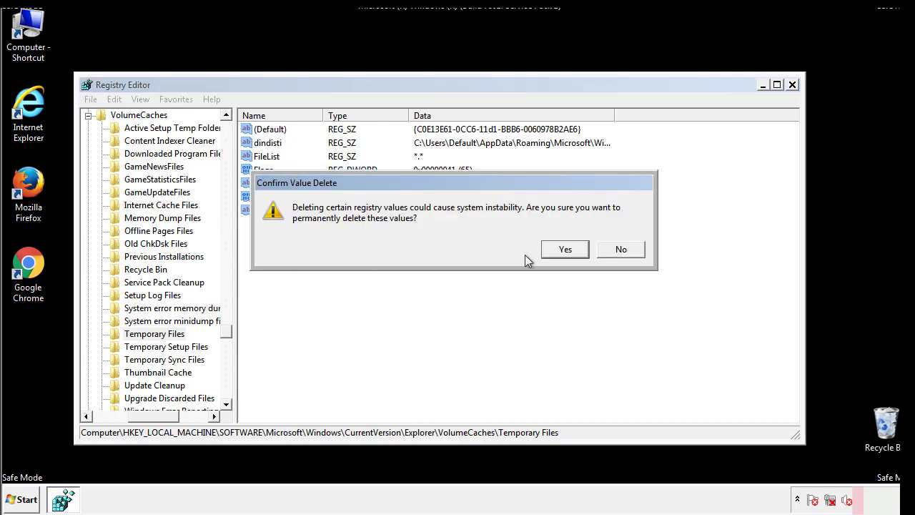
pyautogui.click(569, 249)
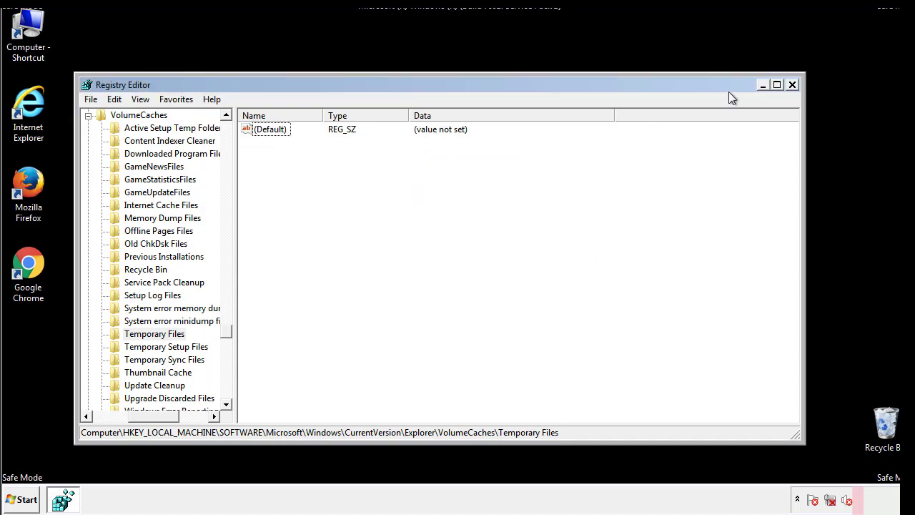
pyautogui.click(793, 85)
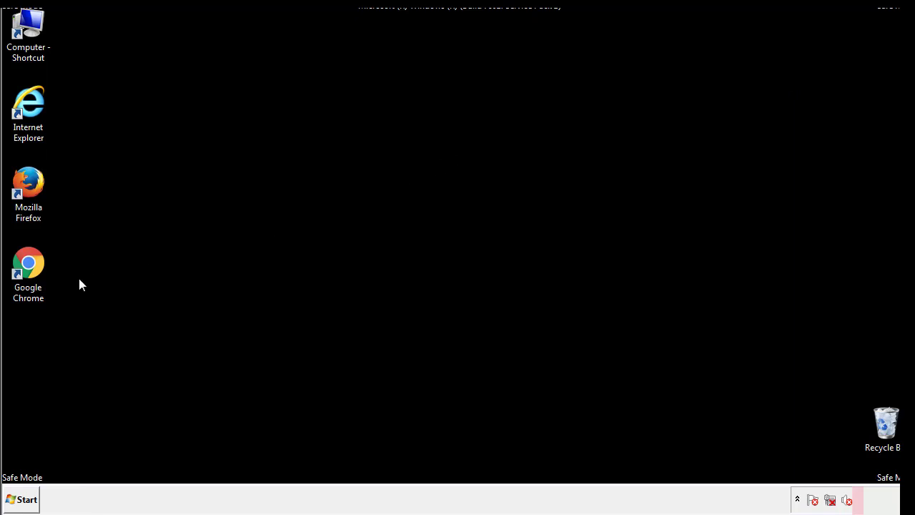
# Find msconfig from the Start menu search and launch the System Configuration utility
pyautogui.click(18, 502)
pyautogui.click(48, 468)
pyautogui.write('ms')
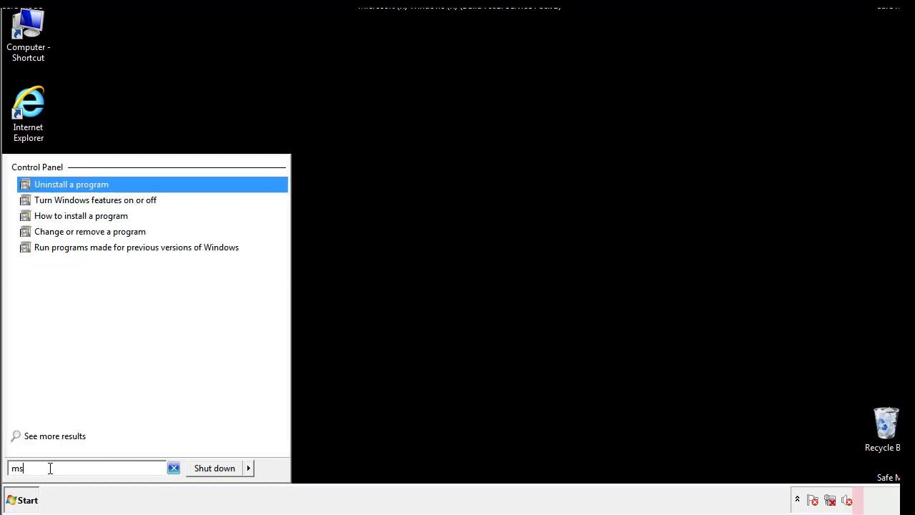
pyautogui.write('config')
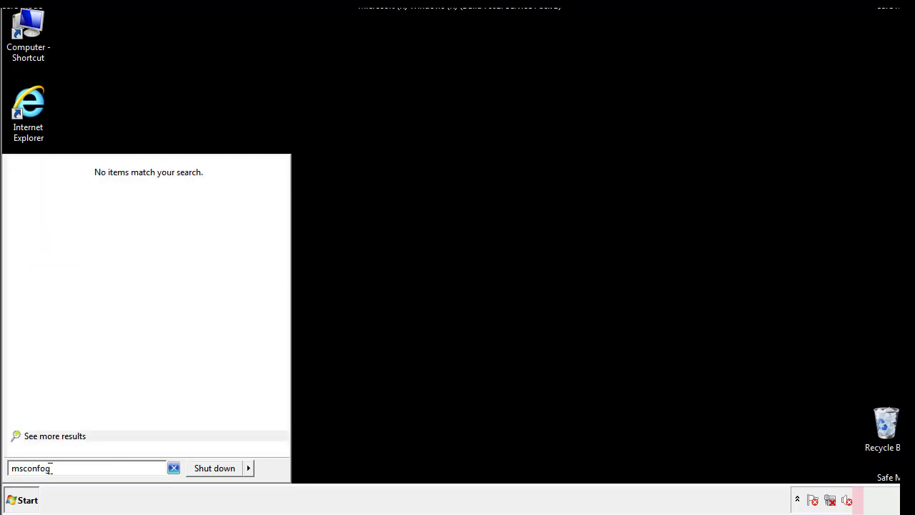
pyautogui.press('BackSpace')
pyautogui.press('BackSpace')
pyautogui.write('ig')
pyautogui.press('Return')
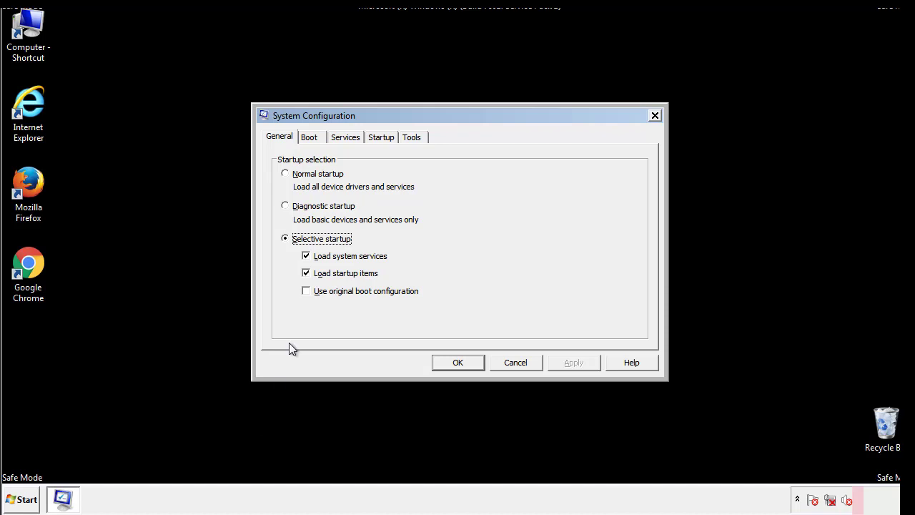
# Turn off Safe boot in the boot options, apply the change, and restart the computer
pyautogui.click(309, 137)
pyautogui.click(288, 275)
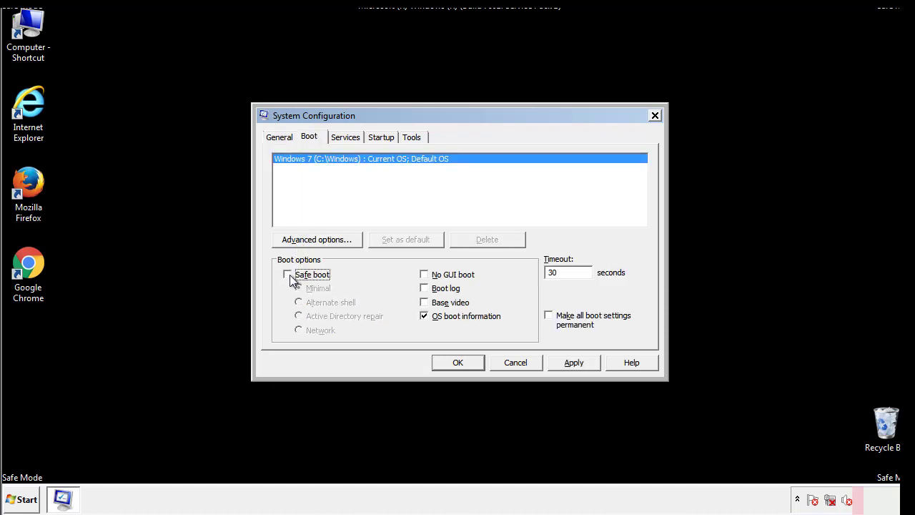
pyautogui.click(576, 363)
pyautogui.click(472, 364)
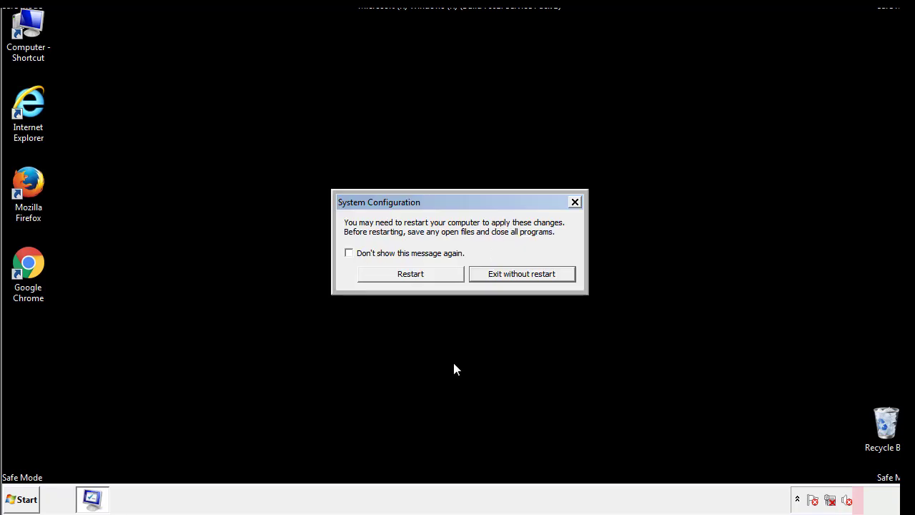
pyautogui.click(423, 279)
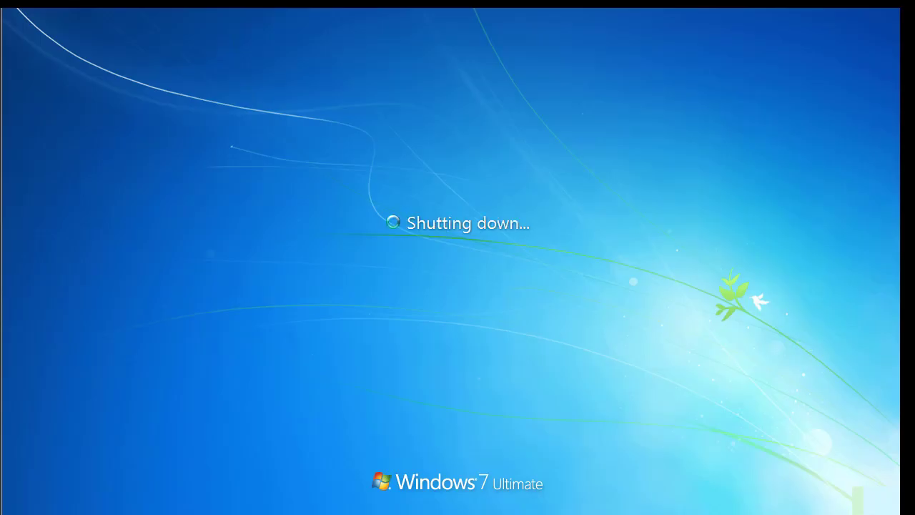